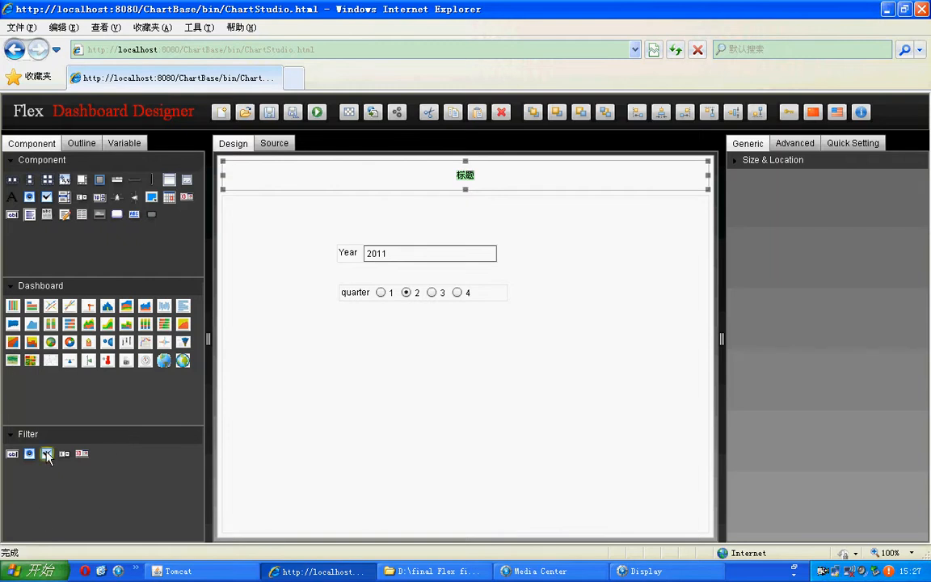
Step: Add a check box filter to the canvas below the quarter filter and select it
{"action": "mouse_move", "coordinate": [46, 453]}
{"action": "left_mouse_down"}
{"action": "mouse_move", "coordinate": [390, 353]}
{"action": "mouse_move", "coordinate": [350, 340]}
{"action": "left_mouse_up"}
{"action": "left_click", "coordinate": [408, 352]}
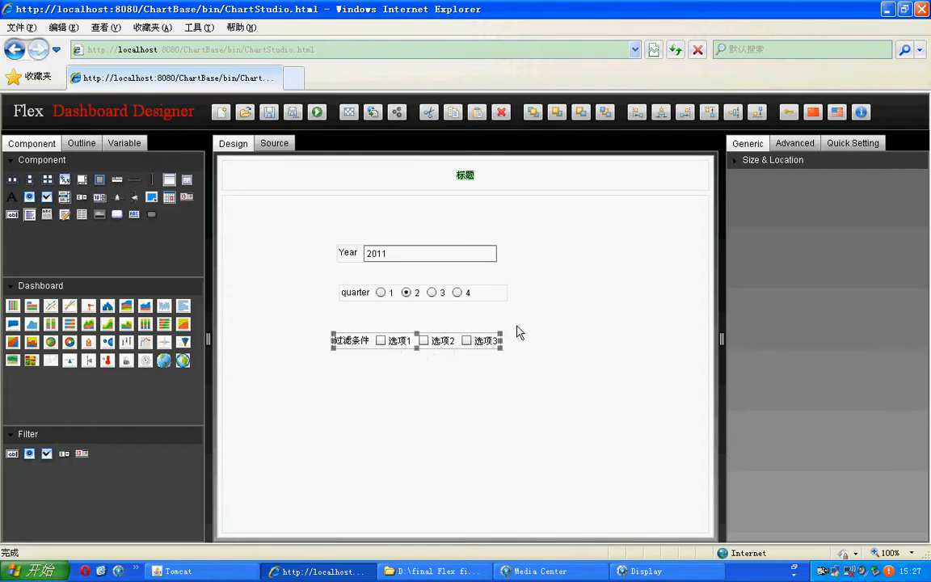
{"action": "left_click", "coordinate": [502, 305]}
{"action": "left_click", "coordinate": [502, 299]}
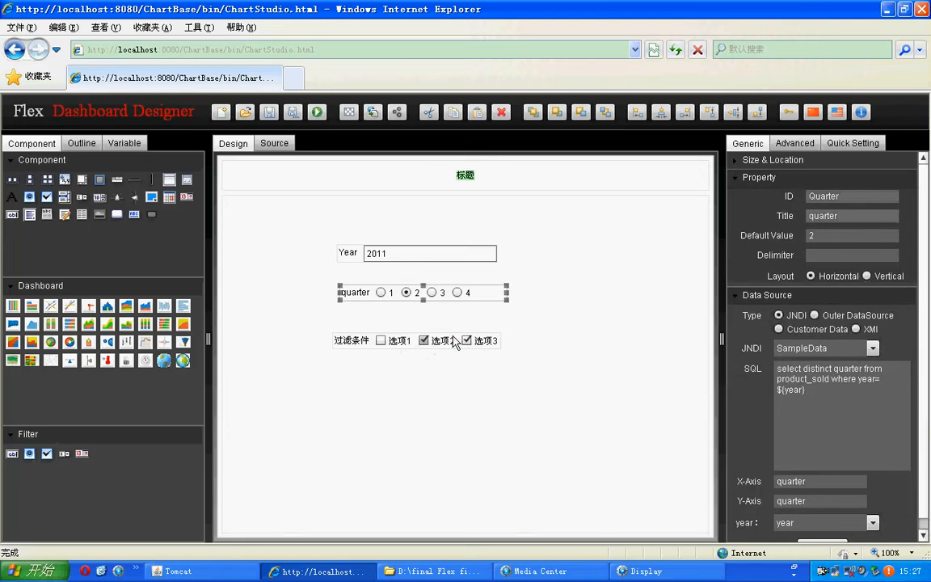
{"action": "left_click", "coordinate": [455, 340]}
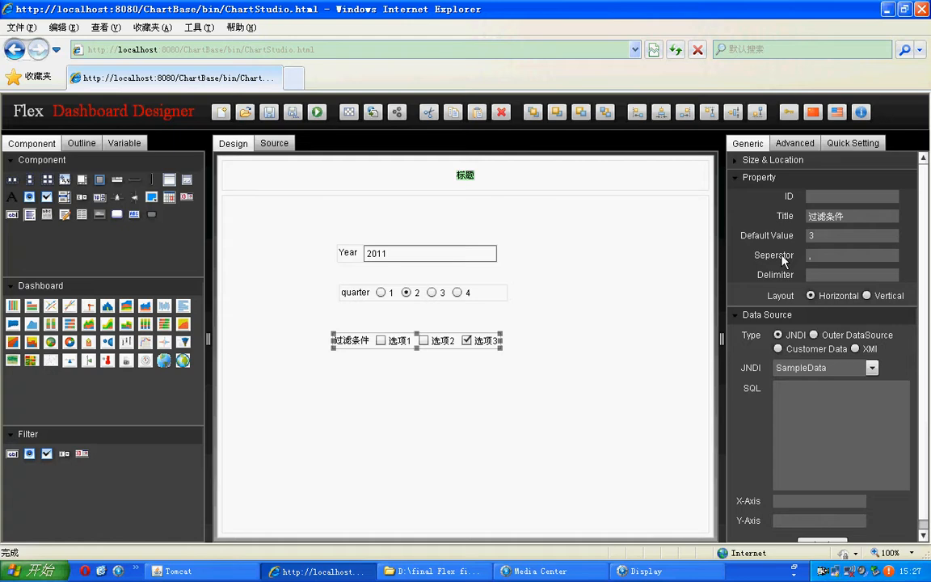
Step: Set the check box filter's ID and title to Product and its delimiter to a single quote (')
{"action": "left_click", "coordinate": [830, 199]}
{"action": "type", "text": "Product"}
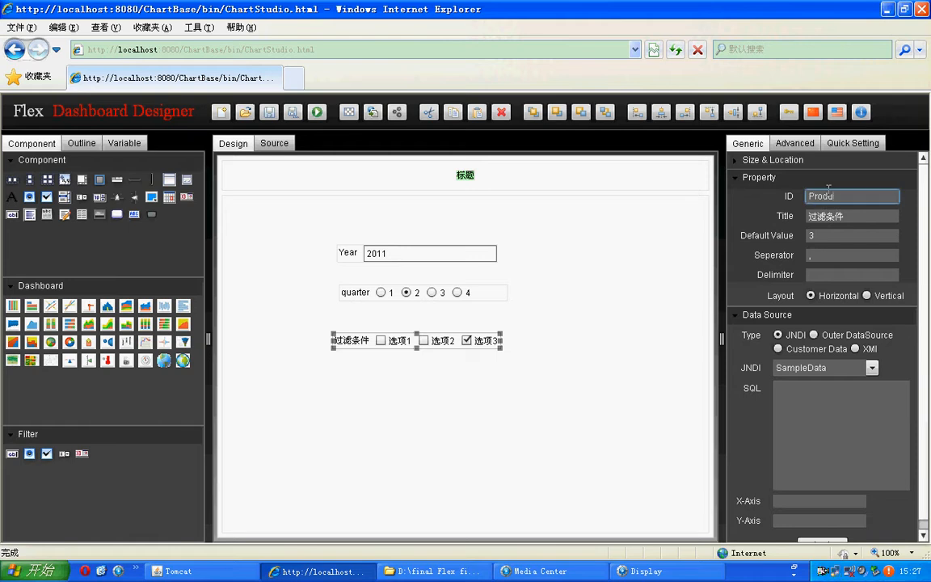
{"action": "key", "text": "Tab"}
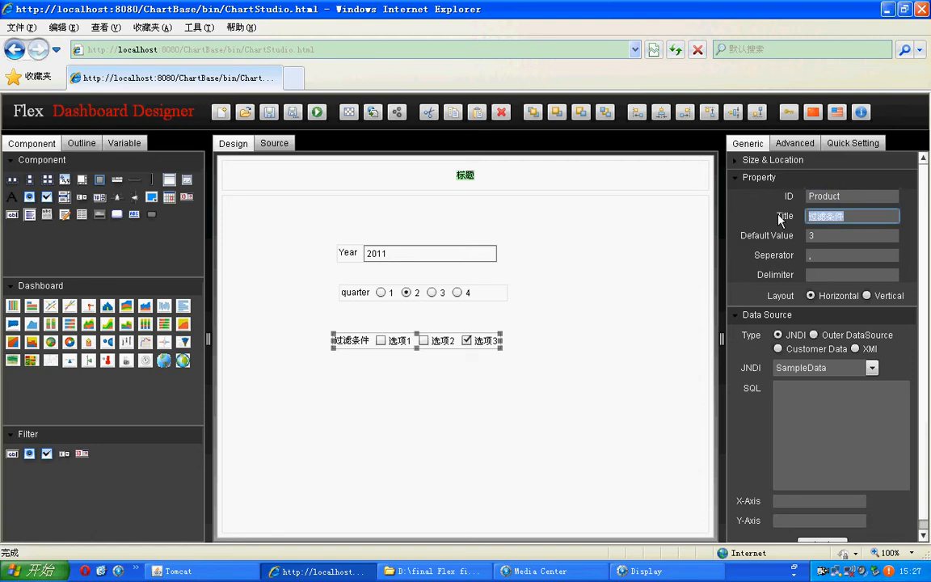
{"action": "key", "text": "BackSpace"}
{"action": "type", "text": "Prof"}
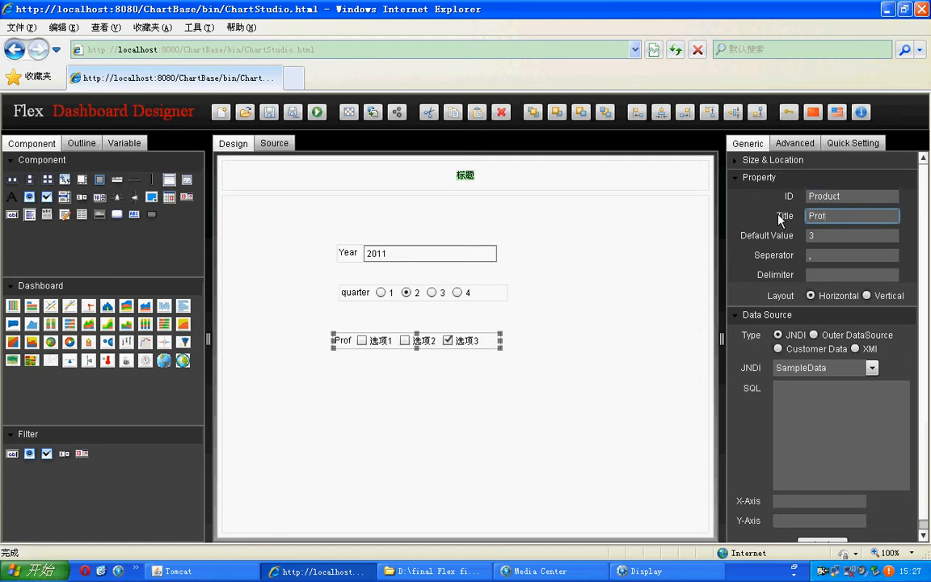
{"action": "key", "text": "BackSpace"}
{"action": "type", "text": "duct"}
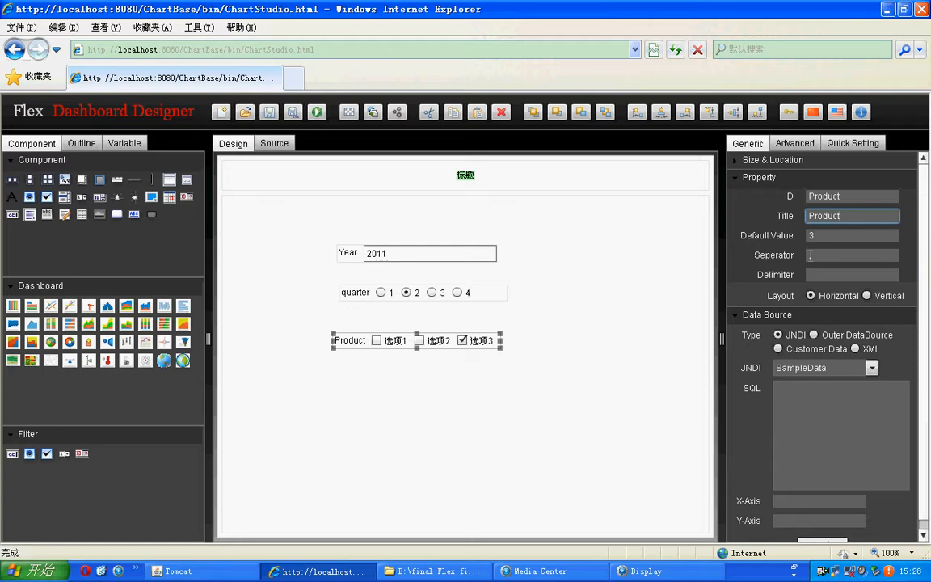
{"action": "left_click", "coordinate": [819, 271]}
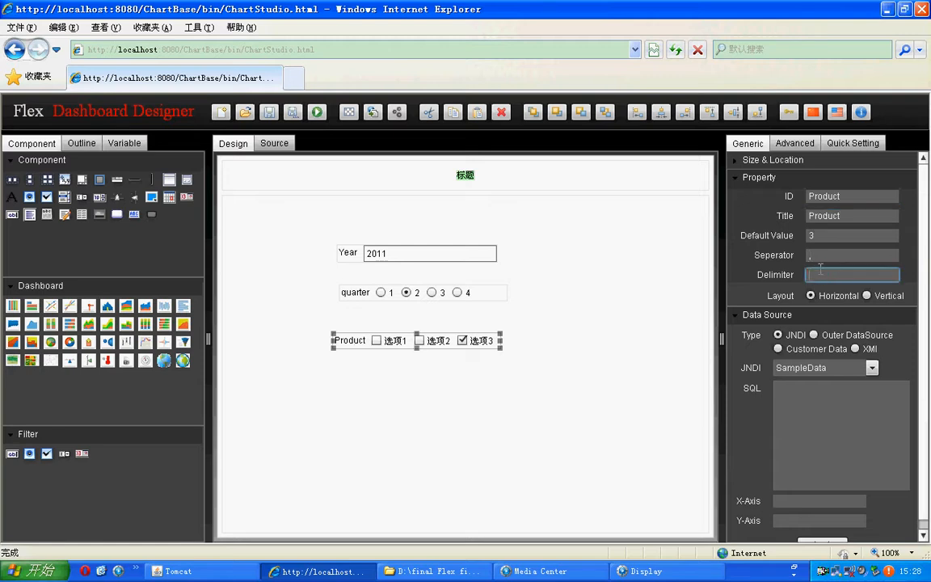
{"action": "type", "text": "'"}
Step: Enter the Product filter's SQL query: select distinct product from _sold where year=${year}
{"action": "left_click", "coordinate": [799, 400]}
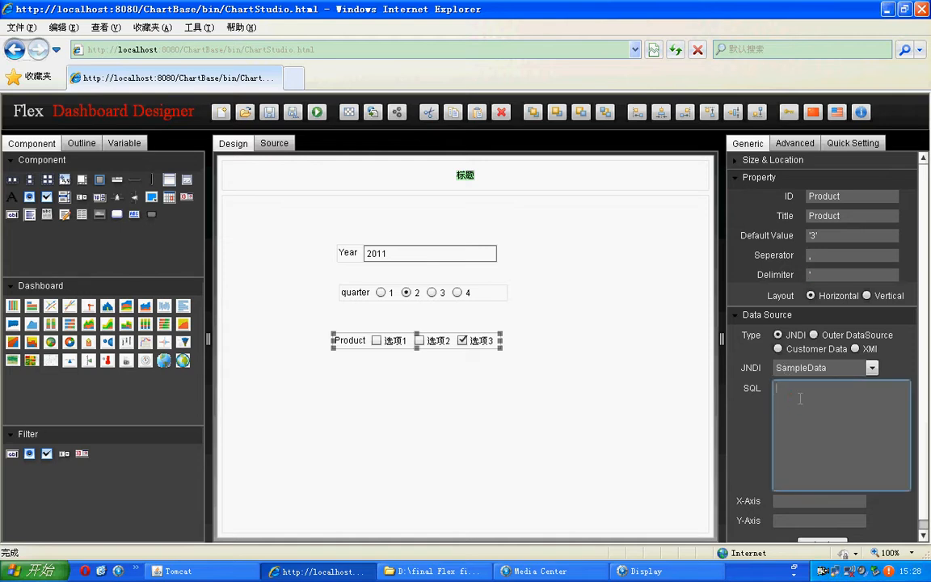
{"action": "type", "text": "select distinct prou"}
{"action": "key", "text": "BackSpace"}
{"action": "type", "text": "duct from "}
{"action": "type", "text": "_"}
{"action": "type", "text": "sold"}
{"action": "type", "text": " where yea"}
{"action": "type", "text": "r"}
{"action": "type", "text": "="}
{"action": "type", "text": "$"}
{"action": "type", "text": "{year"}
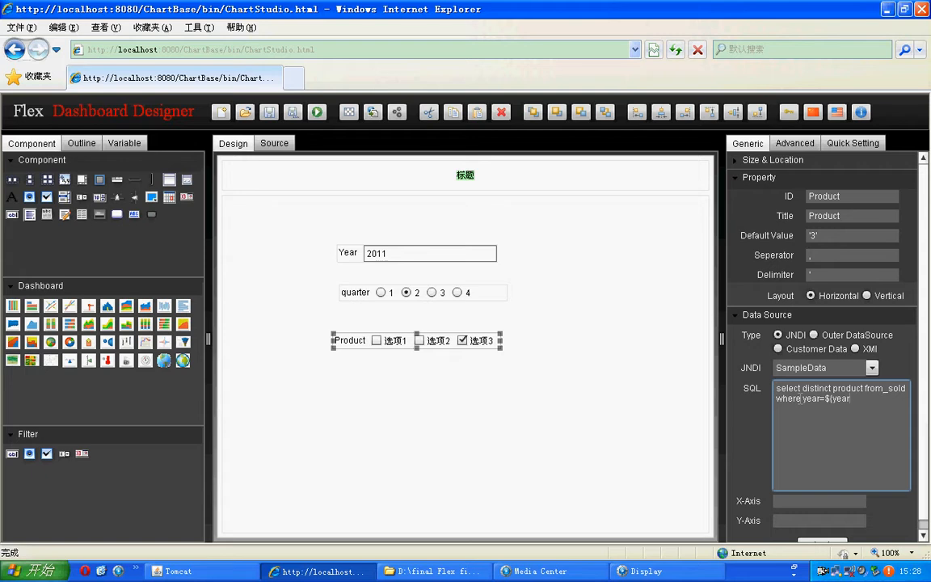
{"action": "type", "text": "}"}
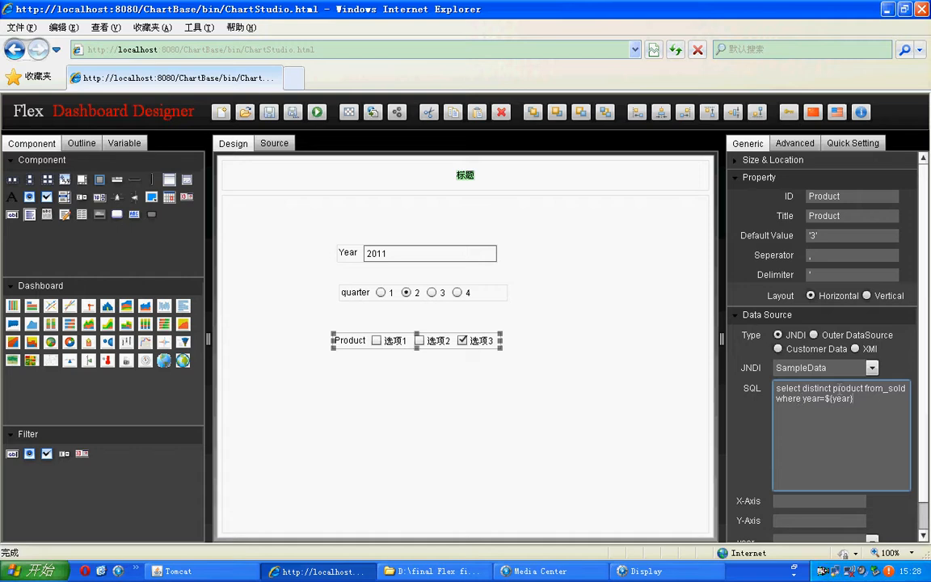
Step: Copy the column name product from the query into both the X-Axis and Y-Axis of the Product filter
{"action": "left_click", "coordinate": [832, 389]}
{"action": "left_click_drag", "start_coordinate": [833, 389], "coordinate": [864, 389]}
{"action": "key", "text": "ctrl+c"}
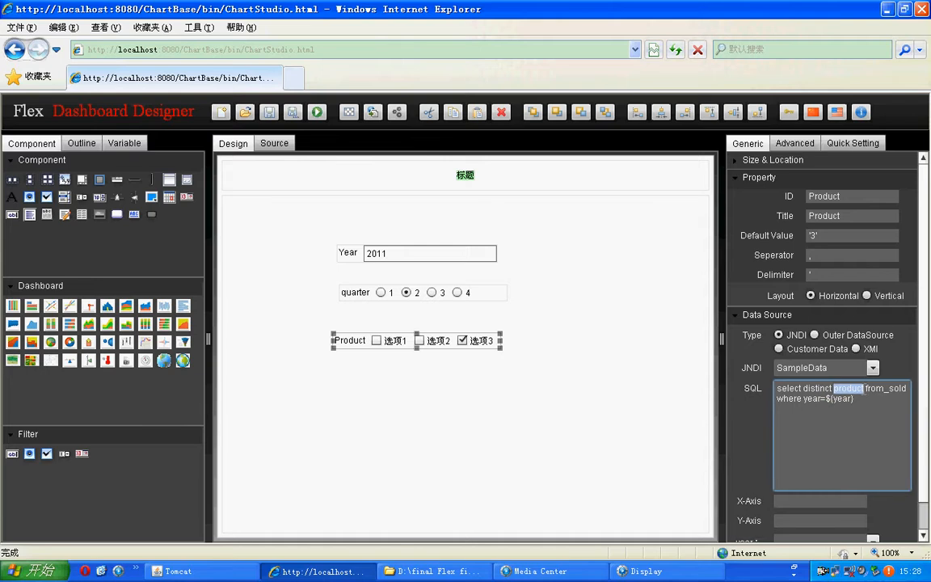
{"action": "left_click", "coordinate": [784, 502]}
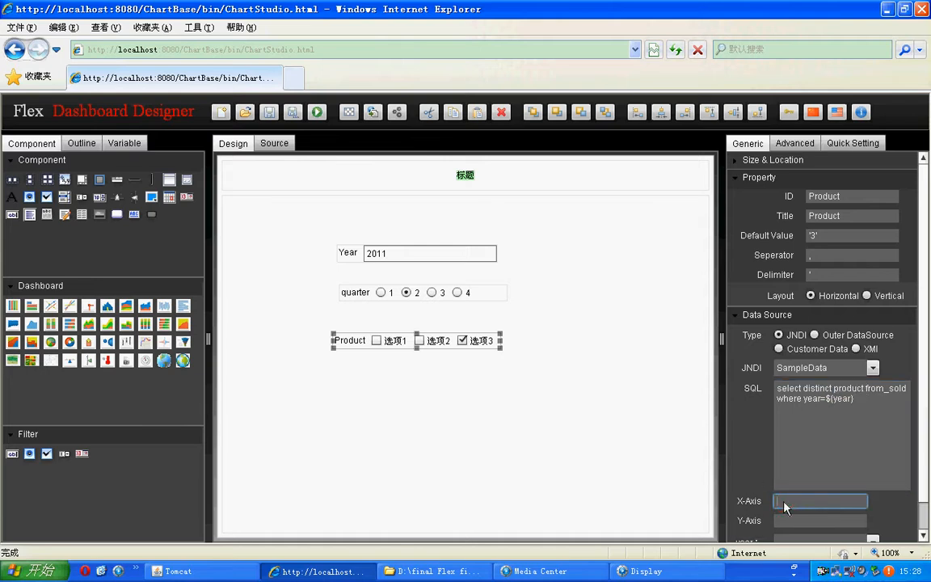
{"action": "key", "text": "ctrl+v"}
{"action": "key", "text": "Tab"}
{"action": "key", "text": "ctrl+v"}
Step: Bind the Product filter's year parameter to the year filter and apply the data source settings
{"action": "scroll", "coordinate": [821, 364], "scroll_direction": "down", "scroll_amount": 1}
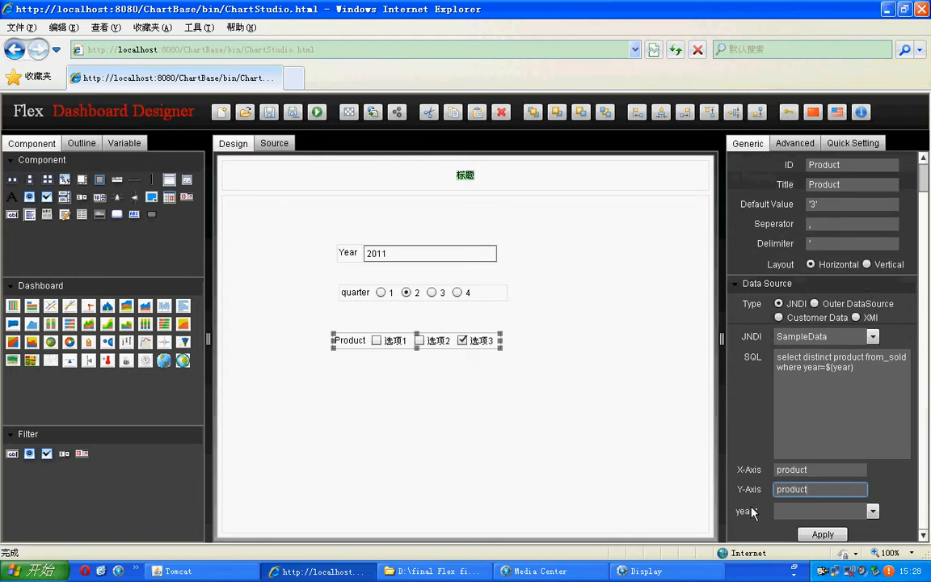
{"action": "left_click", "coordinate": [873, 511]}
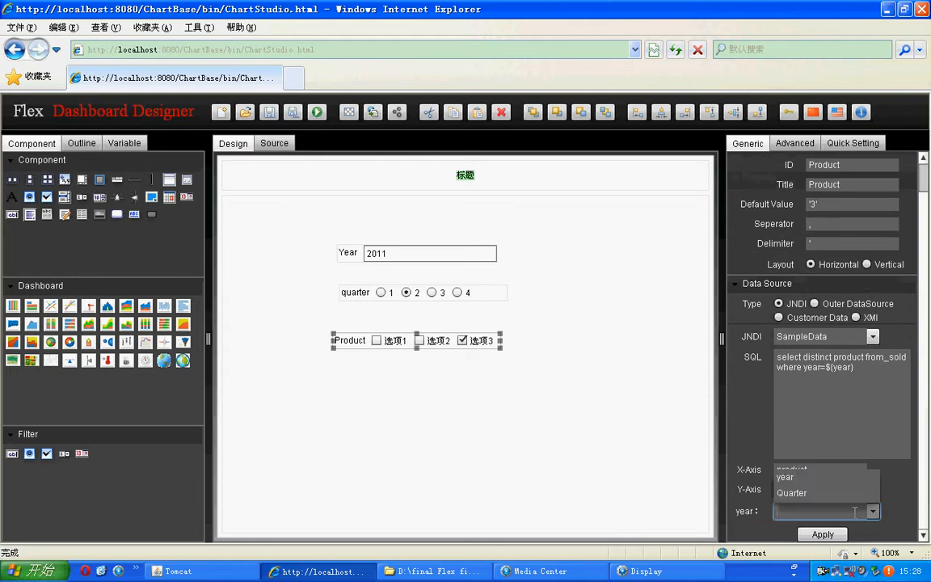
{"action": "left_click", "coordinate": [801, 479]}
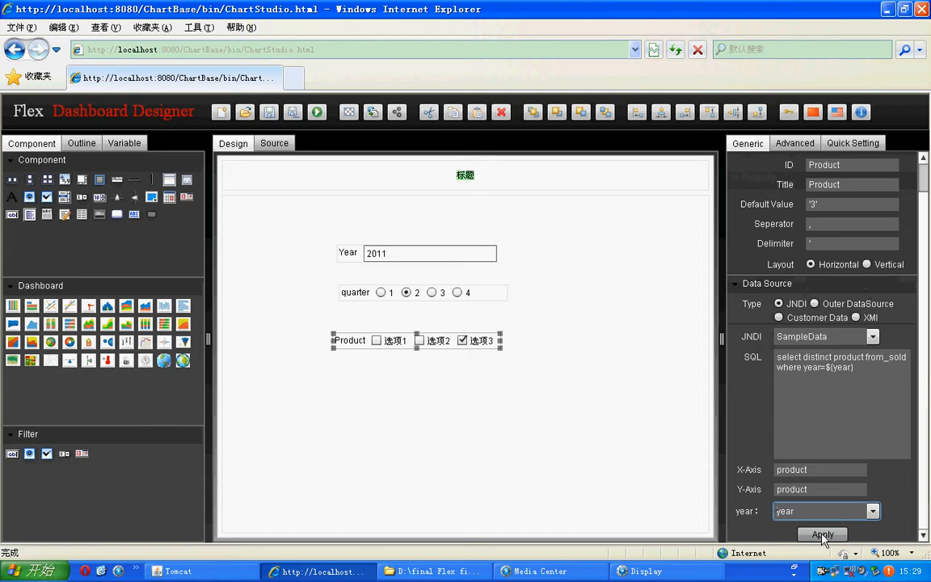
{"action": "left_click", "coordinate": [823, 536]}
{"action": "left_click", "coordinate": [465, 369]}
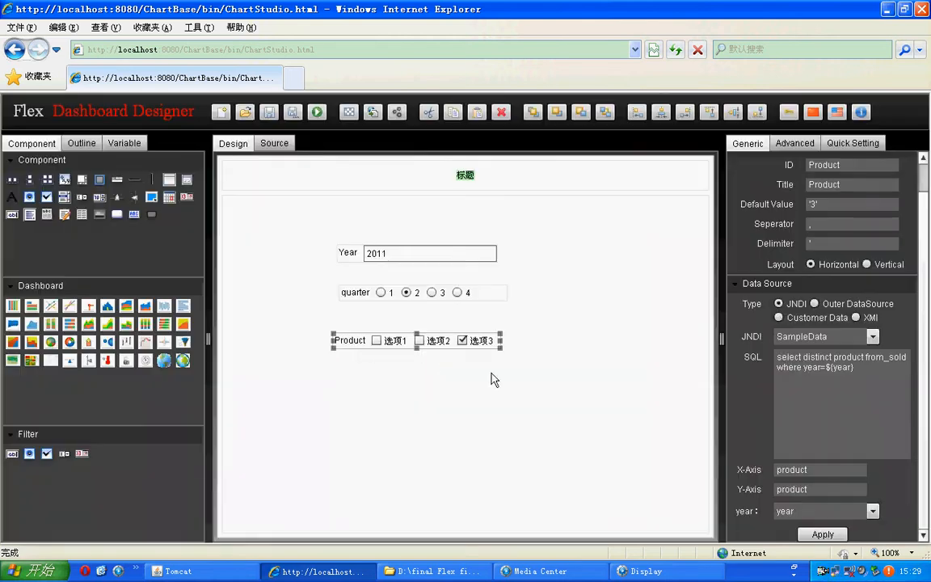
Step: Correct the table name in the Product filter's query to product_sold and apply the data source again
{"action": "left_click", "coordinate": [818, 356]}
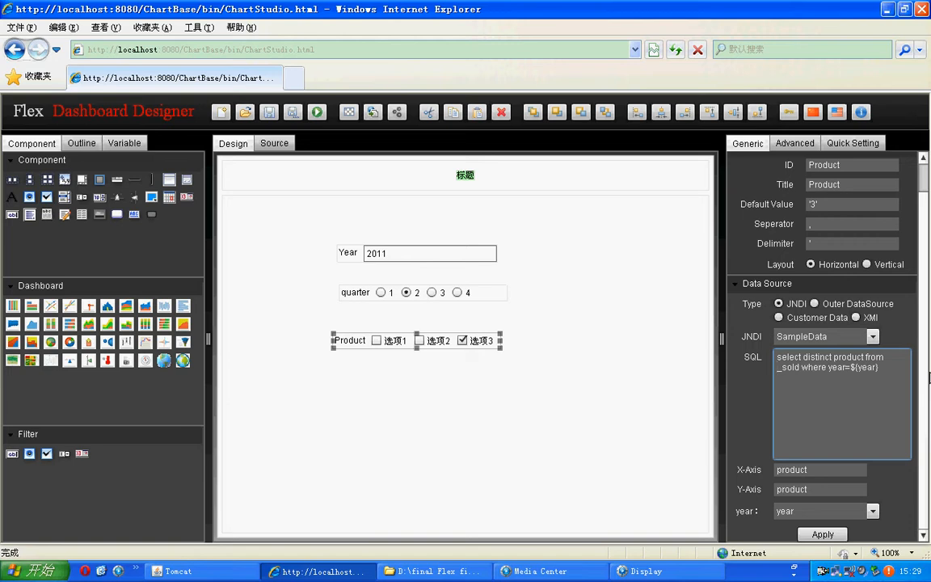
{"action": "type", "text": "prod"}
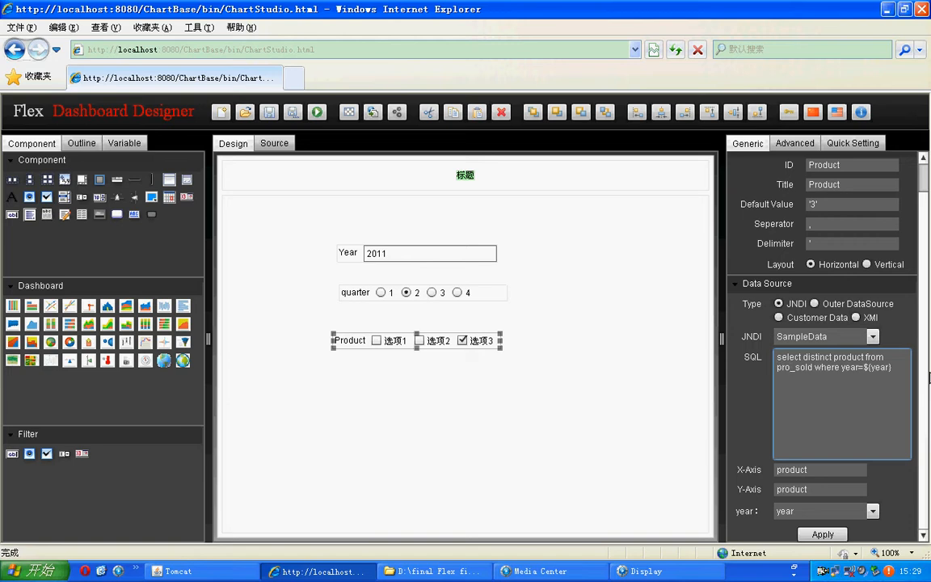
{"action": "type", "text": "uct"}
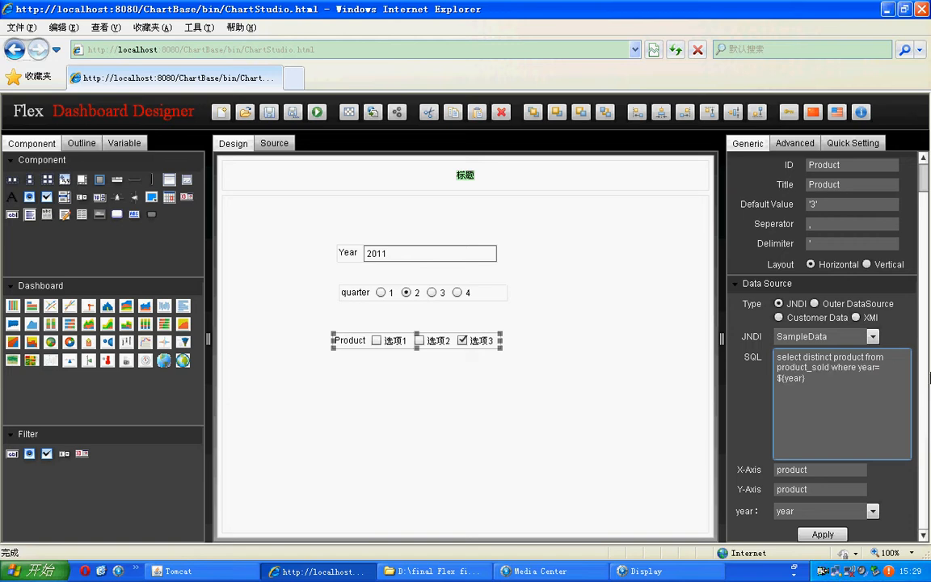
{"action": "left_click", "coordinate": [824, 535]}
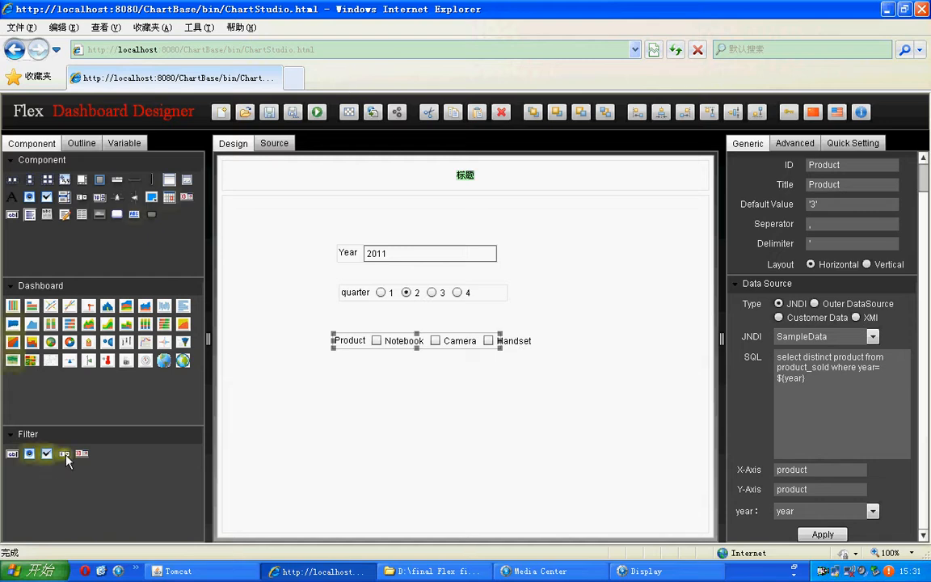
Step: Add a drop-down list filter to the canvas below the Product filter and select it
{"action": "left_click_drag", "start_coordinate": [65, 456], "coordinate": [328, 377]}
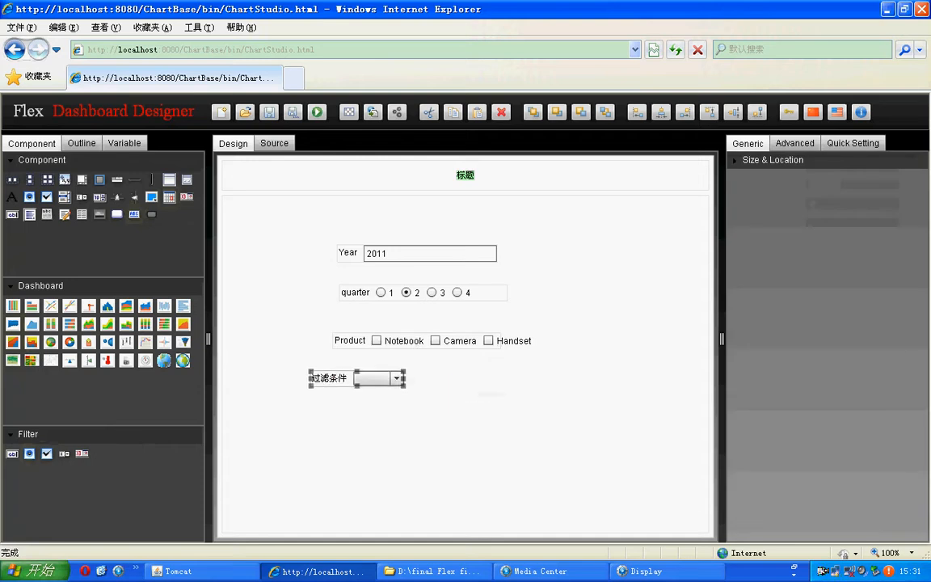
{"action": "left_click", "coordinate": [436, 339]}
{"action": "left_click", "coordinate": [386, 378]}
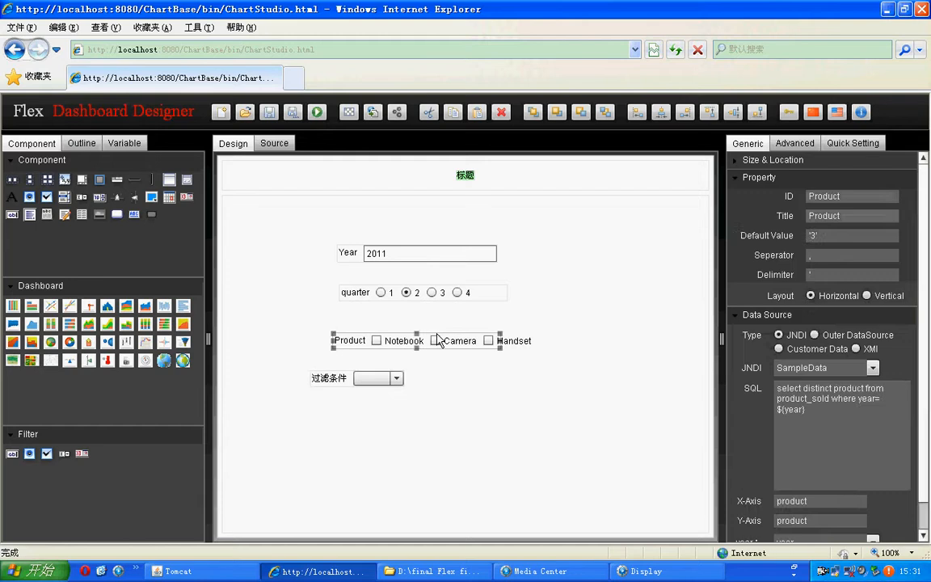
Step: Set the drop-down filter's ID to sold and its title to Sold
{"action": "left_click", "coordinate": [820, 196]}
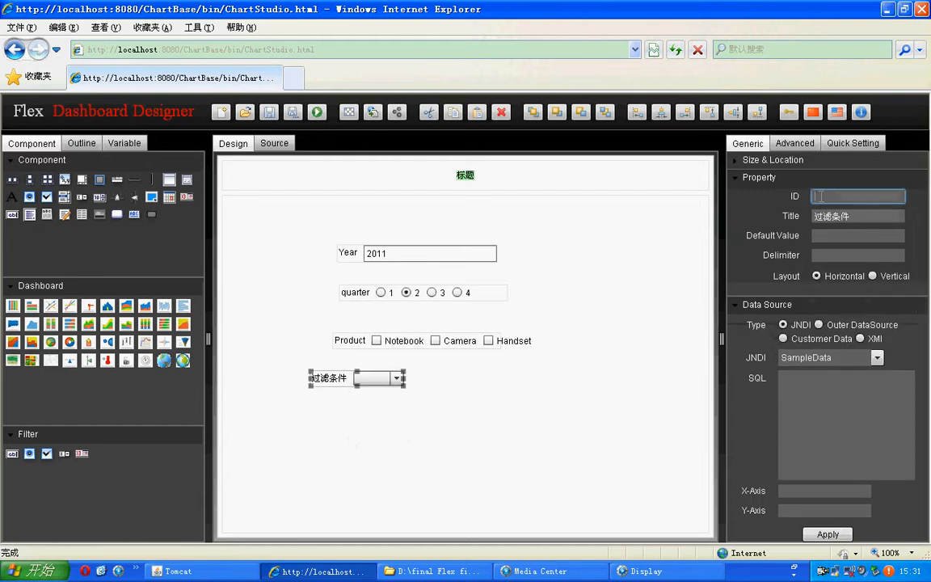
{"action": "type", "text": "sold"}
{"action": "key", "text": "Tab"}
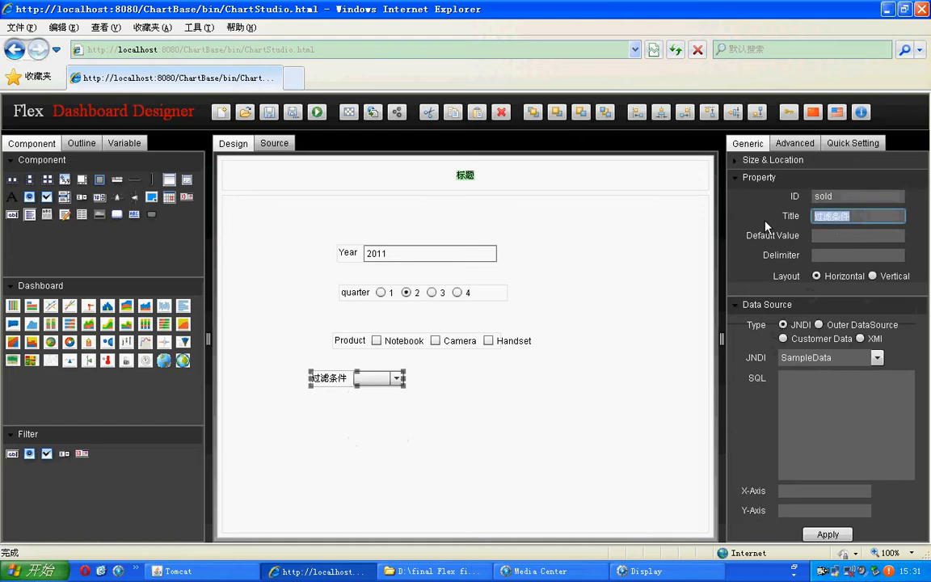
{"action": "type", "text": "Sold"}
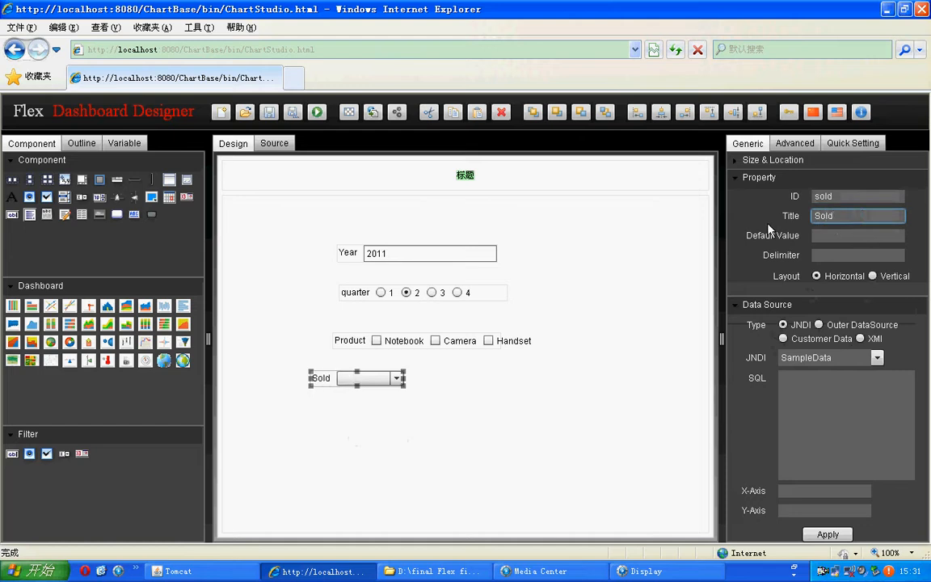
{"action": "left_click", "coordinate": [852, 234]}
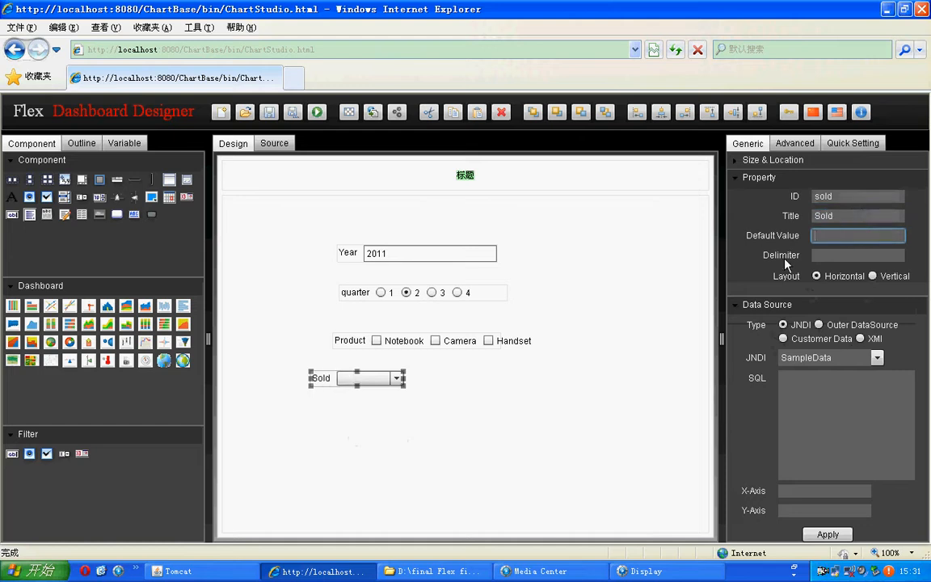
{"action": "left_click", "coordinate": [787, 283]}
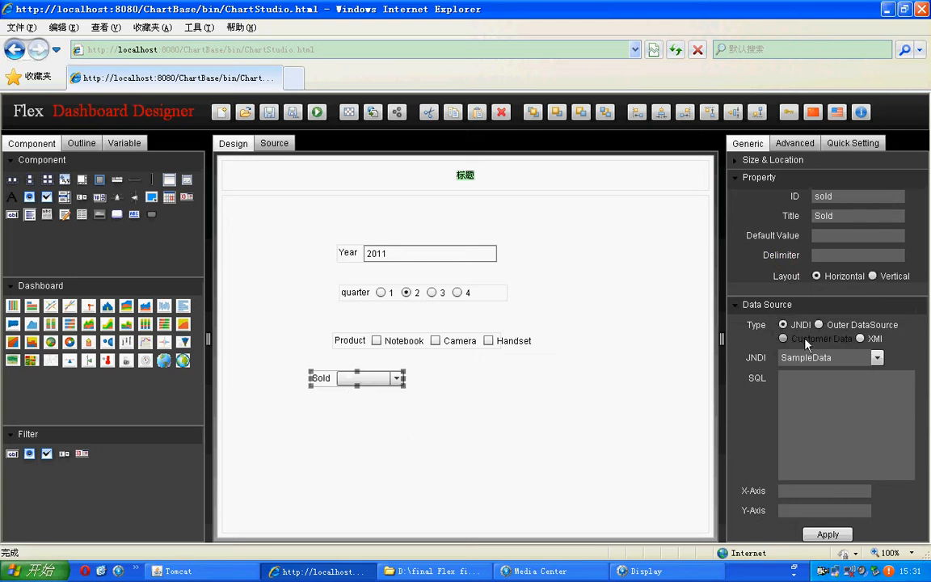
Step: Enter the Sold filter's SQL query: select distinct sold from product_sold where year=${year}
{"action": "left_click", "coordinate": [848, 388]}
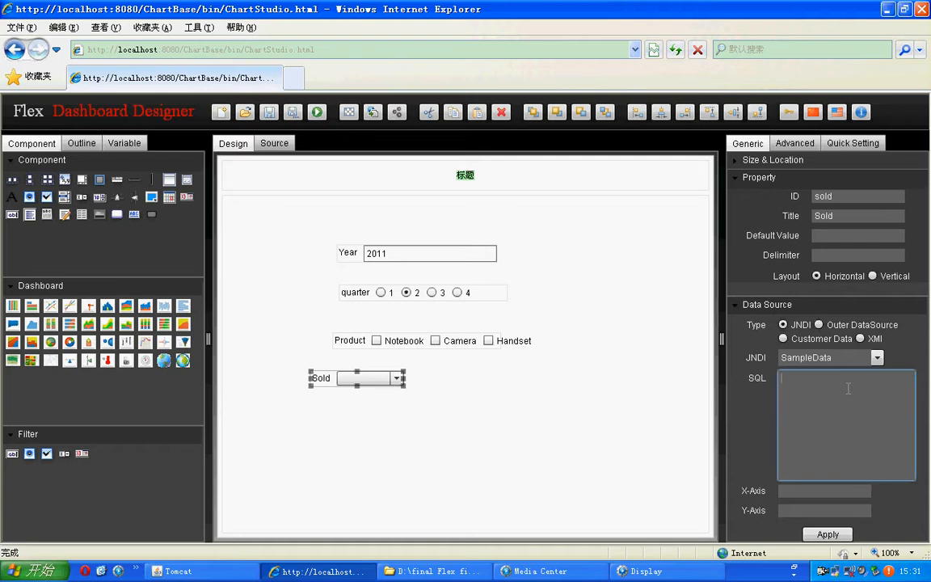
{"action": "type", "text": "select distinct sold from product_sold where year=${year"}
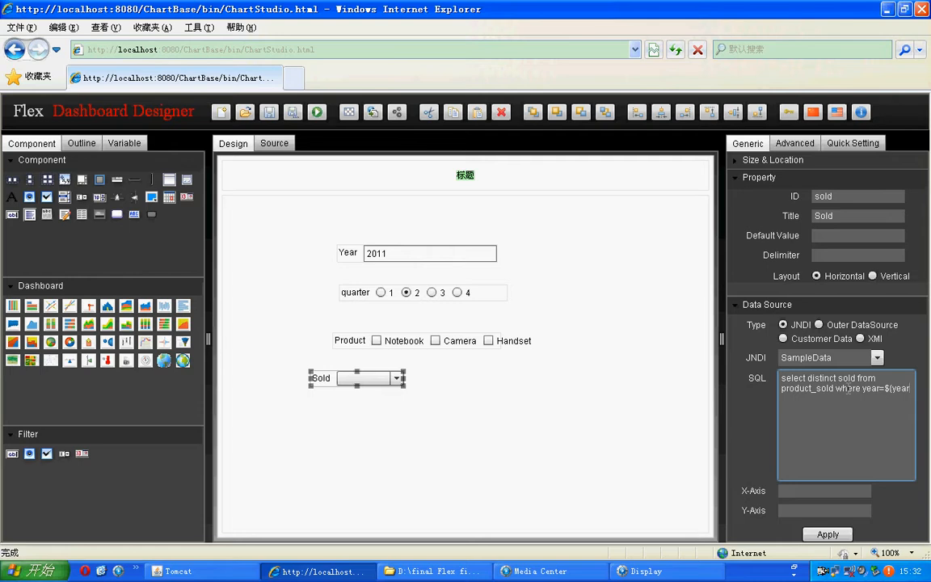
{"action": "type", "text": "}"}
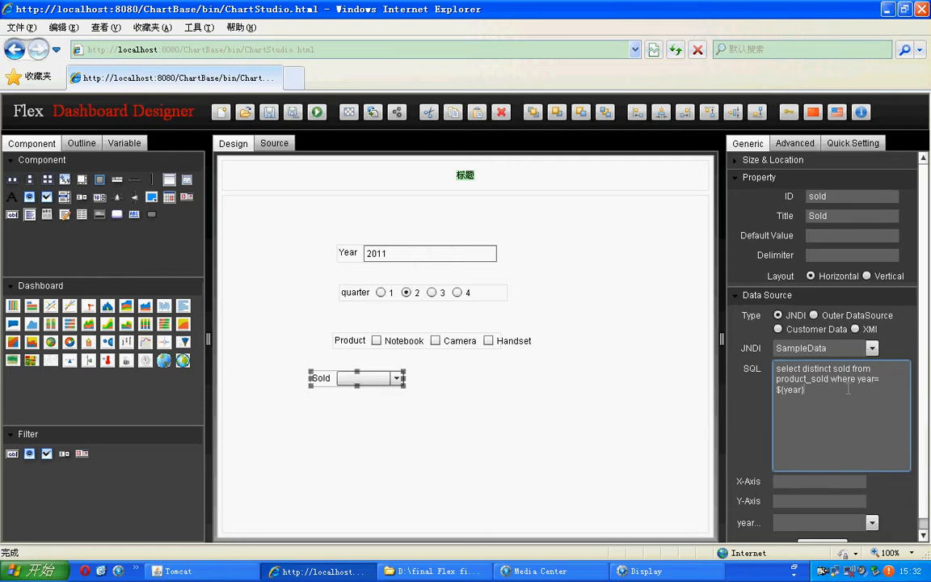
{"action": "type", "text": " and "}
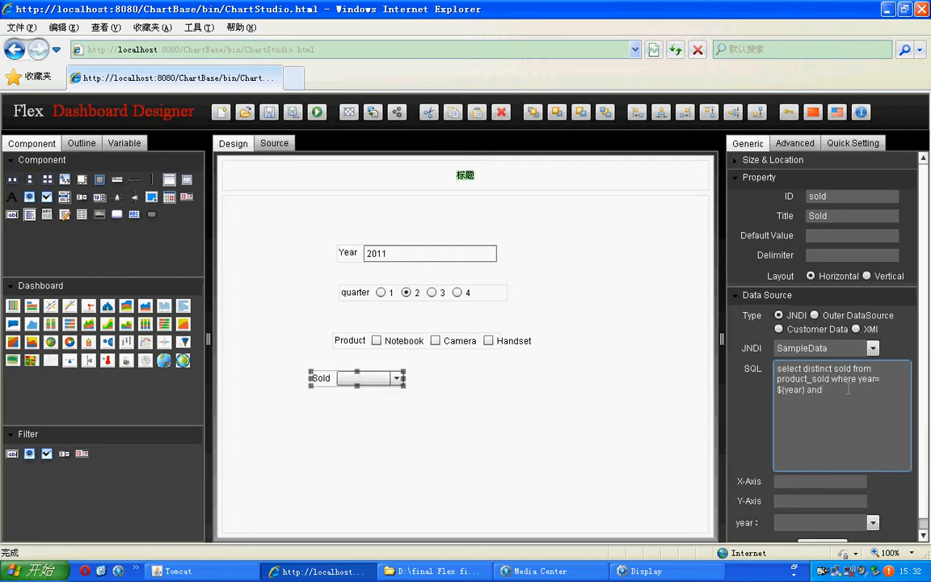
{"action": "type", "text": "quarter="}
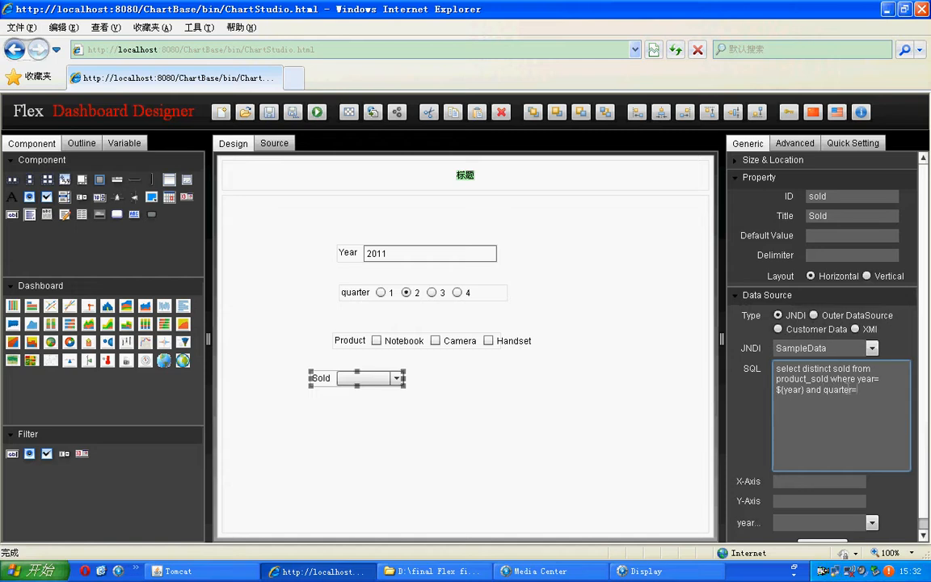
{"action": "type", "text": "￥{"}
Step: Extend the Sold filter's query with the condition: and quarter=${quarter}
{"action": "key", "text": "BackSpace"}
{"action": "key", "text": "BackSpace"}
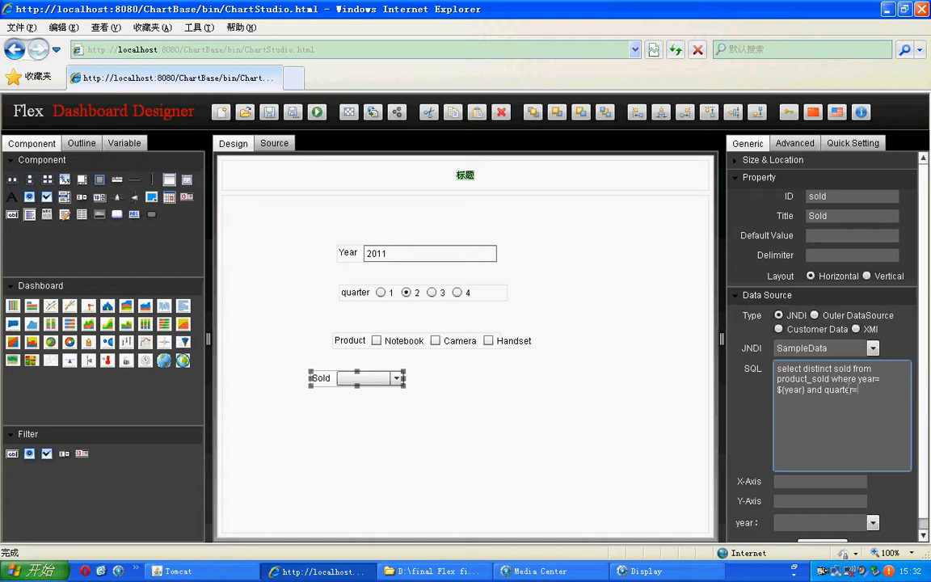
{"action": "type", "text": "${quarter}"}
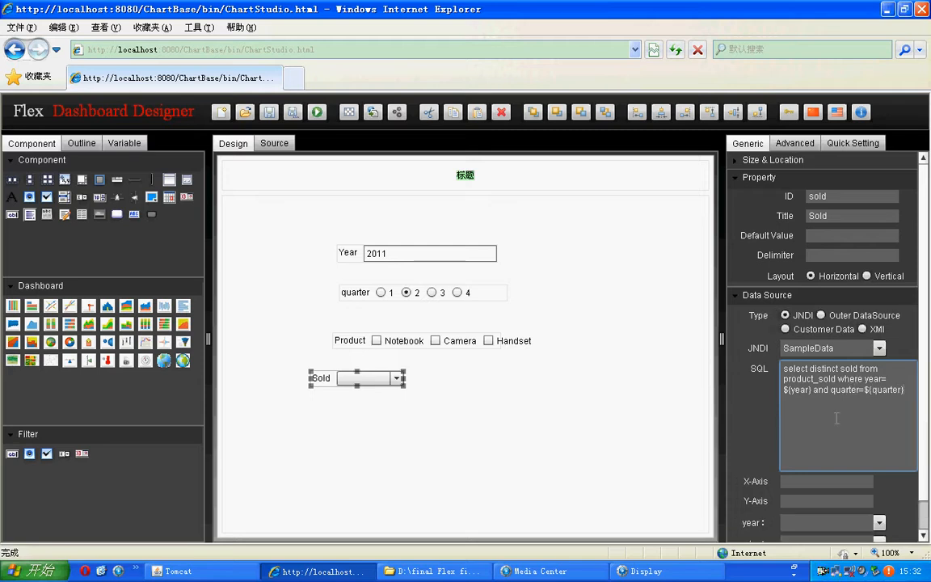
Step: Set both the X-axis and Y-axis fields of the Sold filter to sold
{"action": "double_click", "coordinate": [841, 369]}
{"action": "key", "text": "ctrl+c"}
{"action": "left_click", "coordinate": [793, 482]}
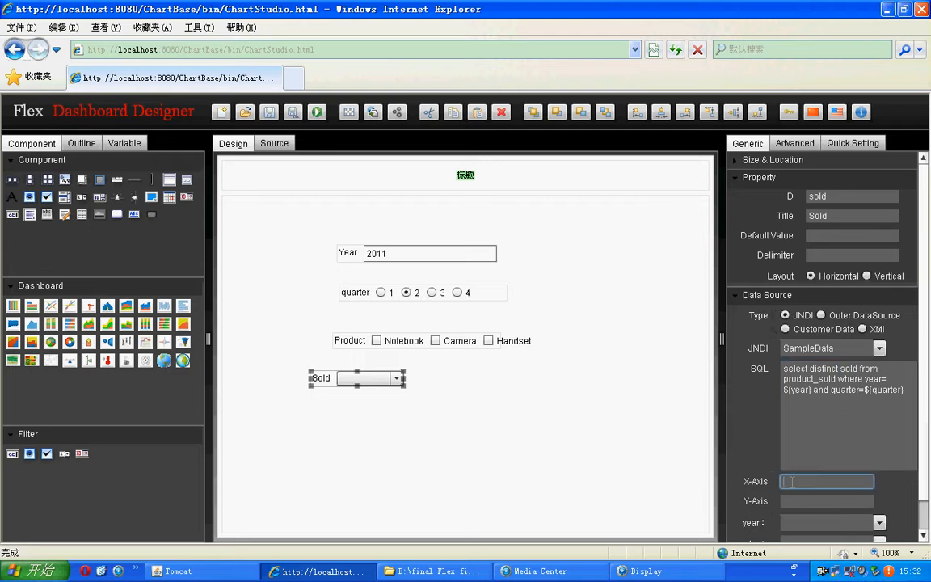
{"action": "key", "text": "ctrl+v"}
{"action": "left_click", "coordinate": [792, 501]}
{"action": "key", "text": "ctrl+v"}
Step: Bind the Sold query's year and quarter parameters to the year and quarter filters and apply the data source
{"action": "left_click", "coordinate": [878, 490]}
{"action": "left_click", "coordinate": [805, 441]}
{"action": "left_click", "coordinate": [879, 509]}
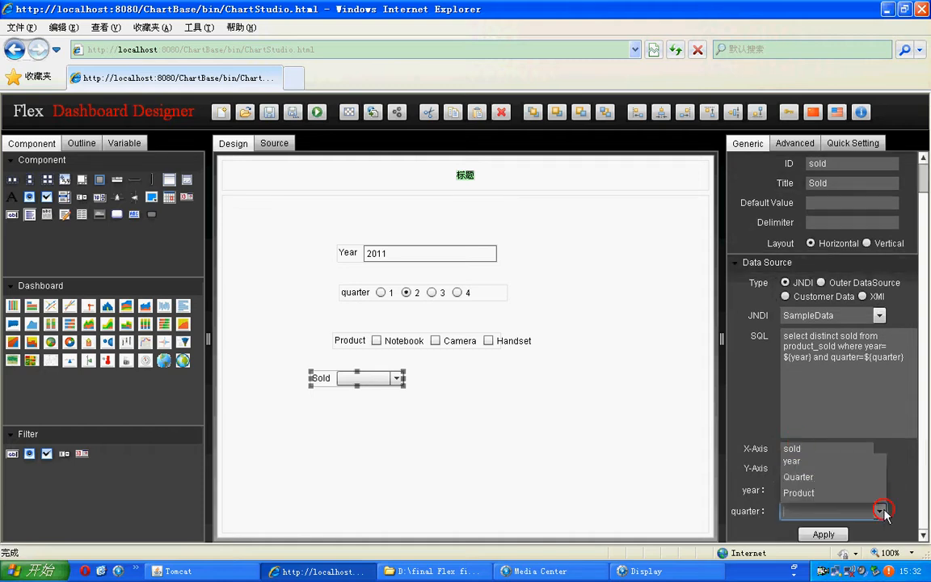
{"action": "left_click", "coordinate": [826, 477]}
{"action": "left_click", "coordinate": [823, 535]}
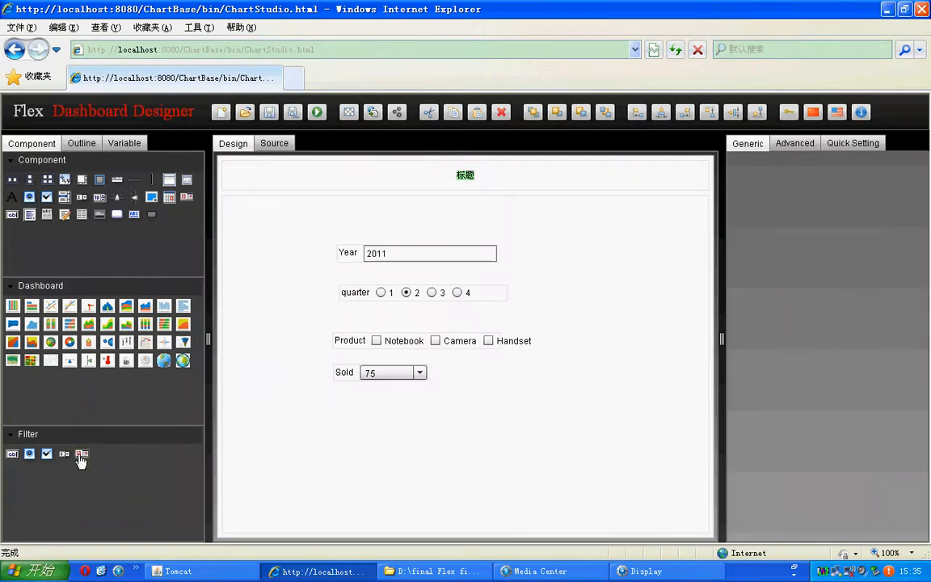
Step: Add a date filter to the canvas below the Sold filter, select it and try its calendar
{"action": "left_click_drag", "start_coordinate": [81, 458], "coordinate": [352, 430]}
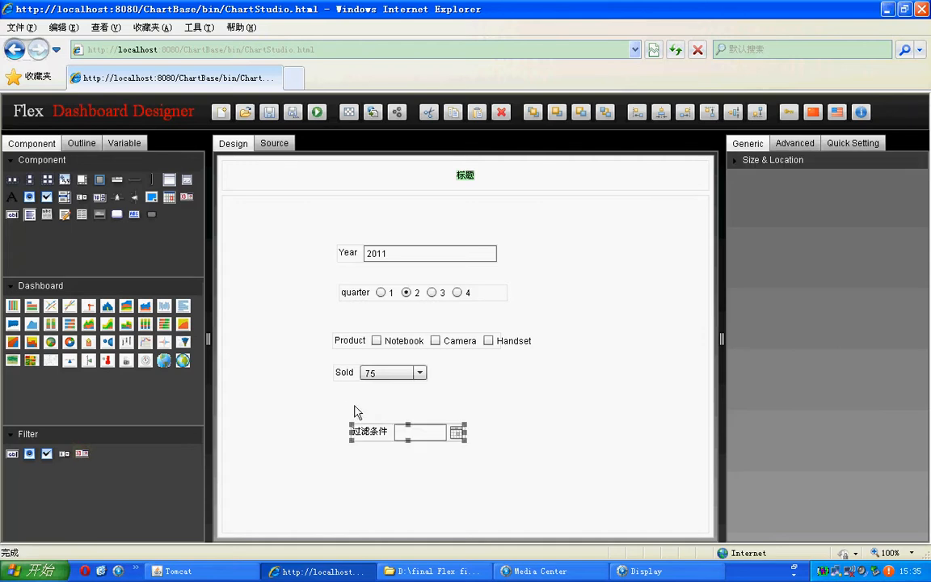
{"action": "left_click", "coordinate": [337, 375]}
{"action": "left_click", "coordinate": [354, 432]}
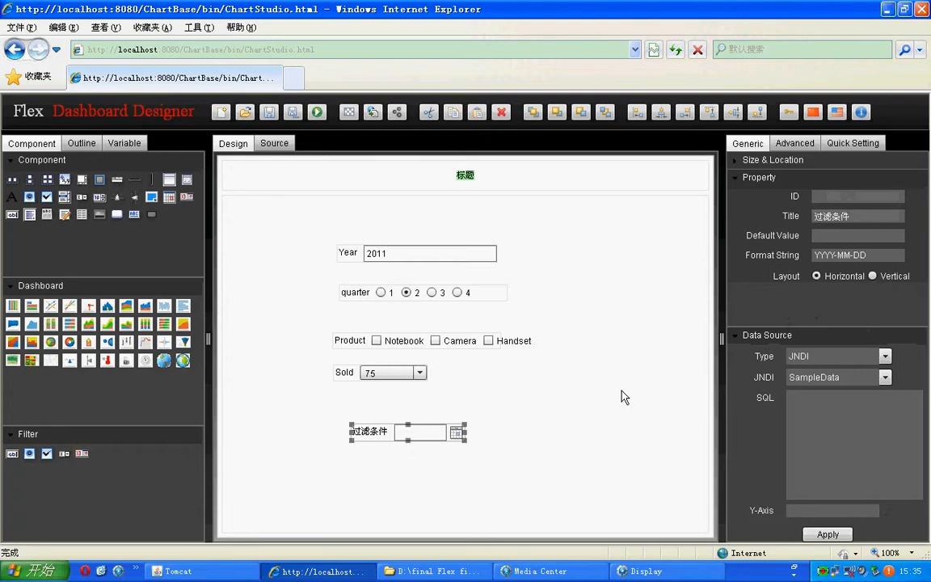
{"action": "left_click", "coordinate": [457, 437]}
{"action": "left_click", "coordinate": [457, 437]}
Step: Set the date filter's ID to date and its title to Date
{"action": "left_click", "coordinate": [843, 196]}
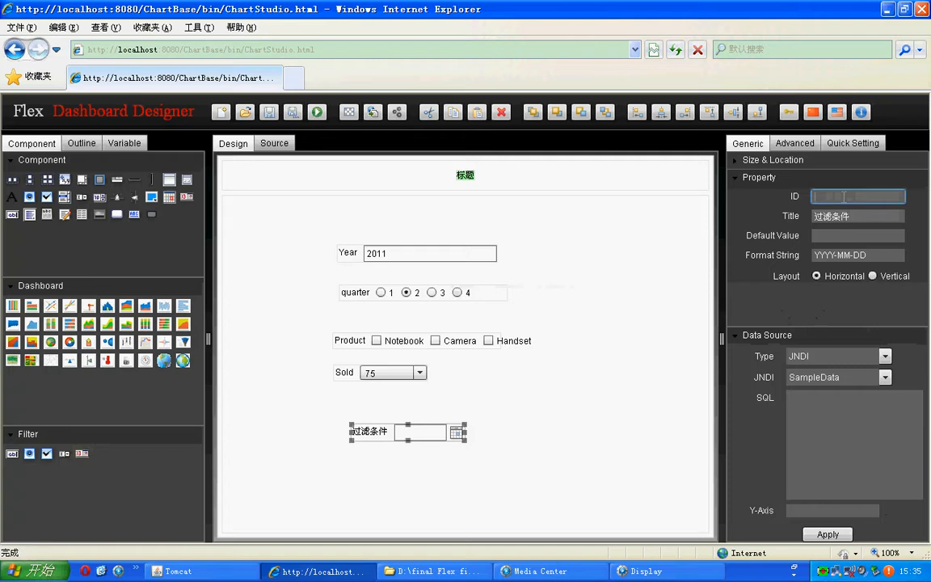
{"action": "type", "text": "date"}
{"action": "key", "text": "Tab"}
{"action": "type", "text": "Date"}
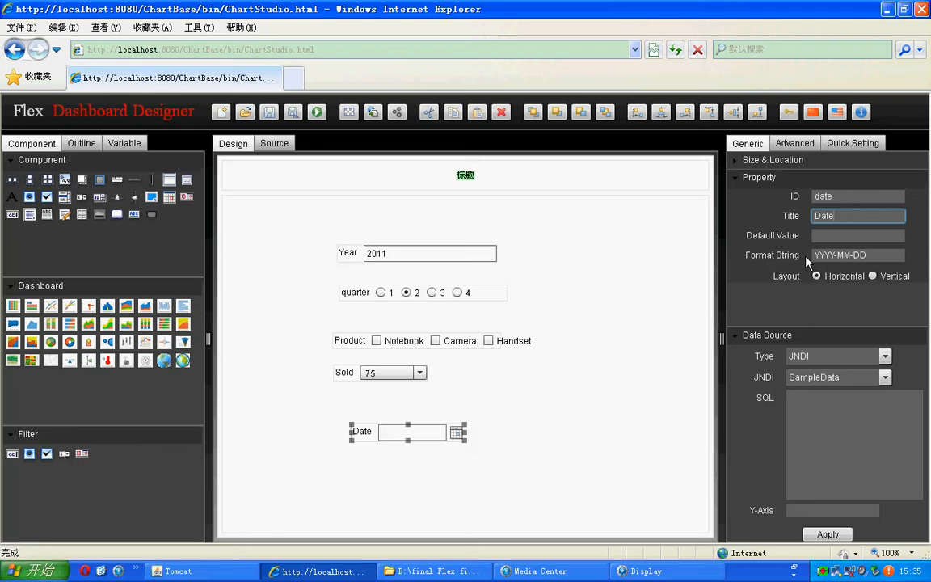
Step: Review the Date filter's SQL field and the ${year} parameter in the Product filter's query
{"action": "left_click", "coordinate": [813, 410]}
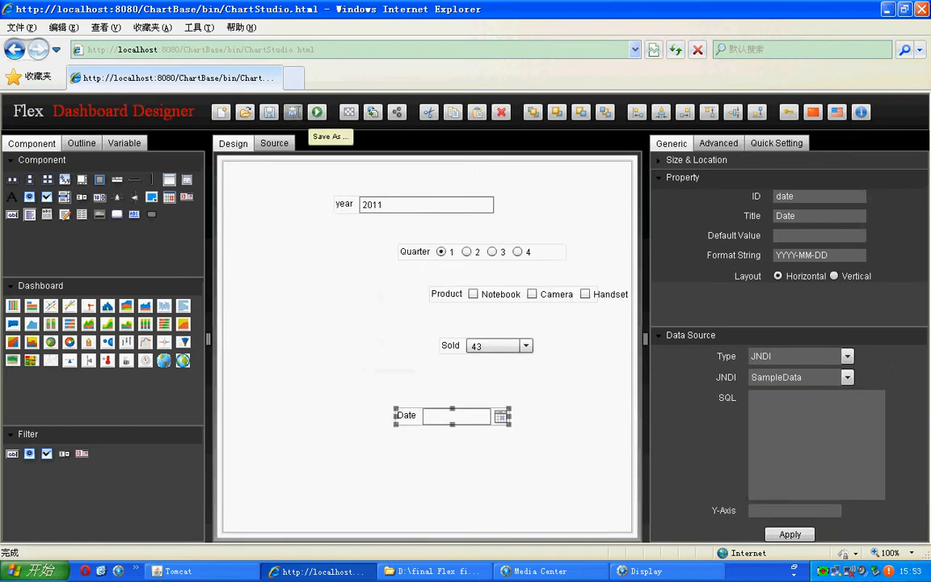
{"action": "left_click", "coordinate": [448, 293]}
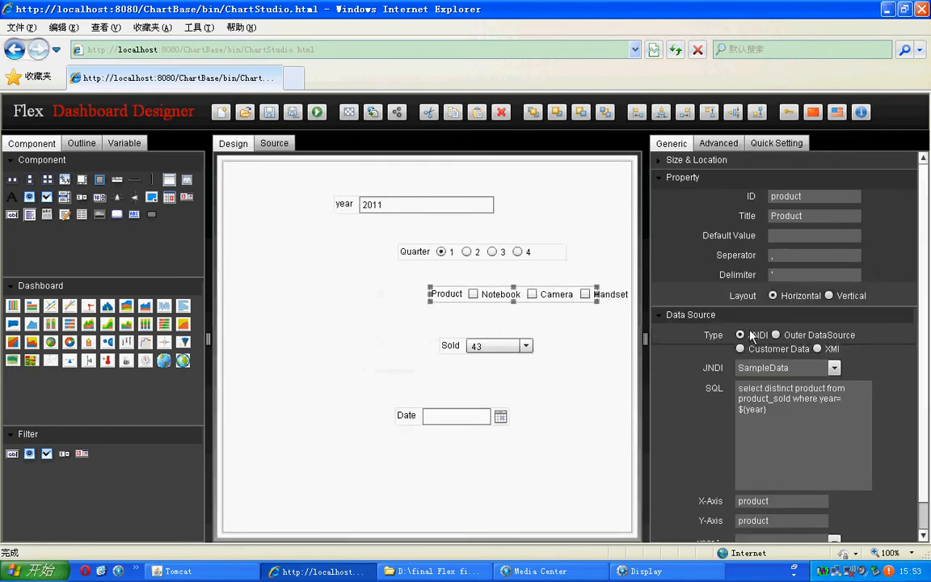
{"action": "left_click_drag", "start_coordinate": [742, 414], "coordinate": [768, 410]}
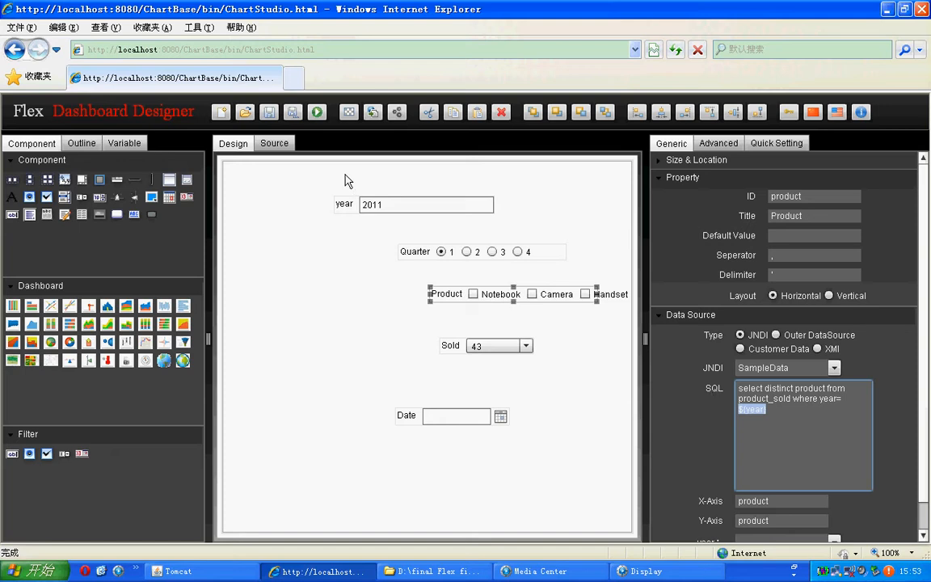
Step: Open the CheckBoxFilter report from the 参数图表 folder
{"action": "left_click", "coordinate": [245, 113]}
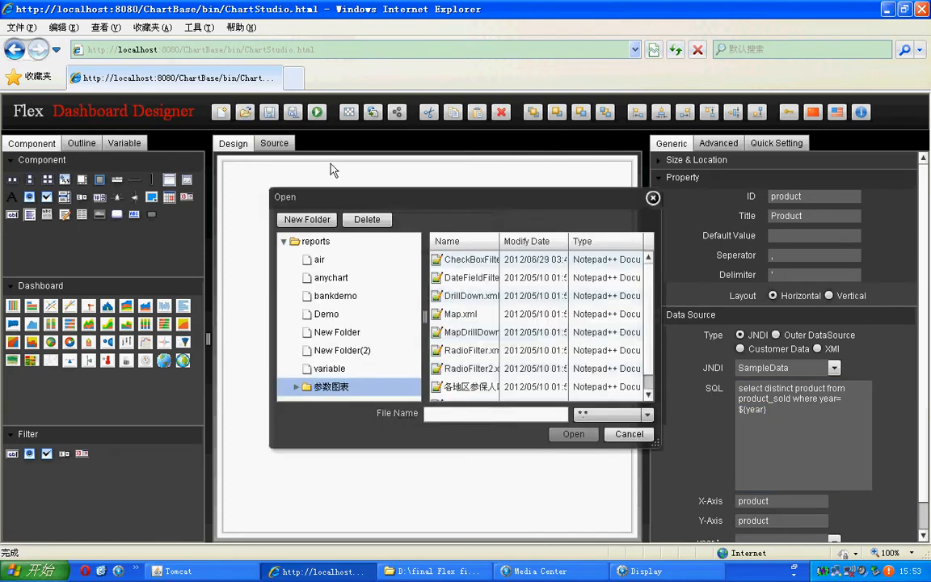
{"action": "left_click", "coordinate": [339, 390]}
{"action": "left_click", "coordinate": [461, 260]}
{"action": "left_click", "coordinate": [574, 434]}
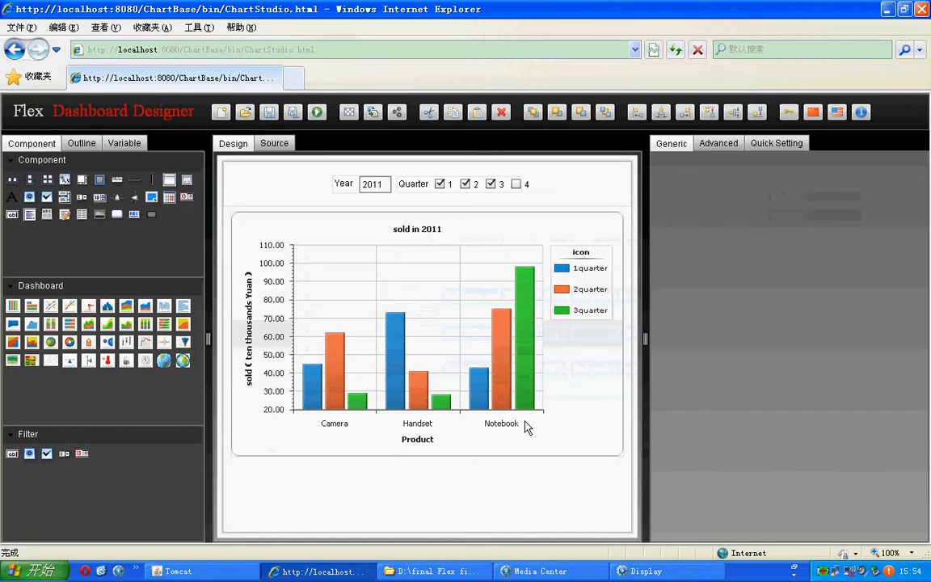
Step: Examine the properties and SQL queries of the report's Year and Quarter filters
{"action": "left_click", "coordinate": [363, 182]}
{"action": "left_click", "coordinate": [419, 188]}
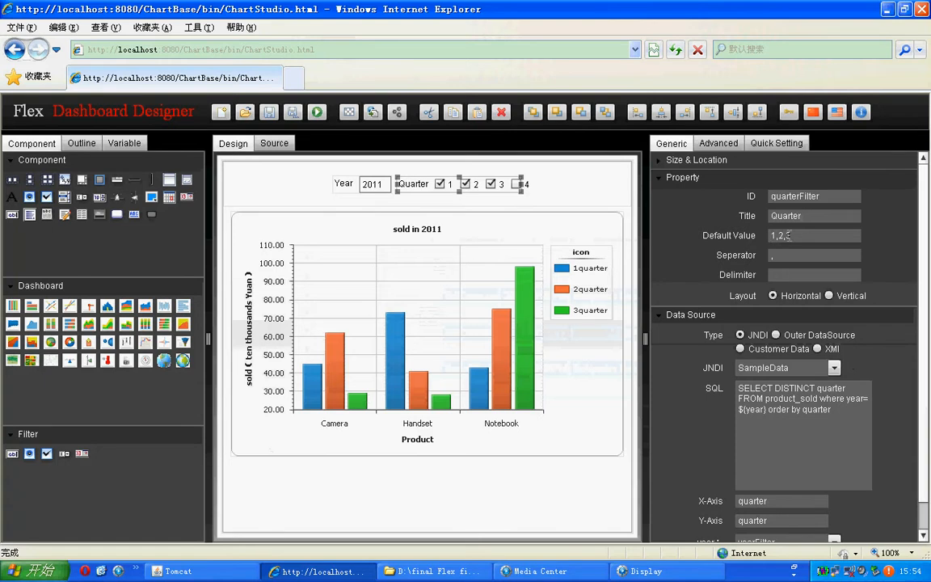
{"action": "mouse_move", "coordinate": [338, 393]}
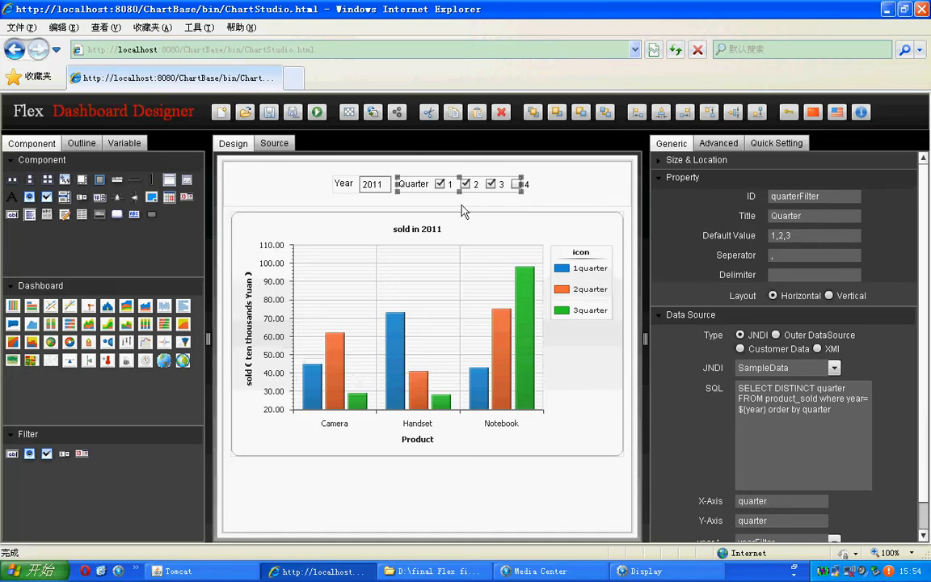
Step: Add quarter 4 to the Quarter filter's selection and check the chart's bars
{"action": "left_click", "coordinate": [523, 194]}
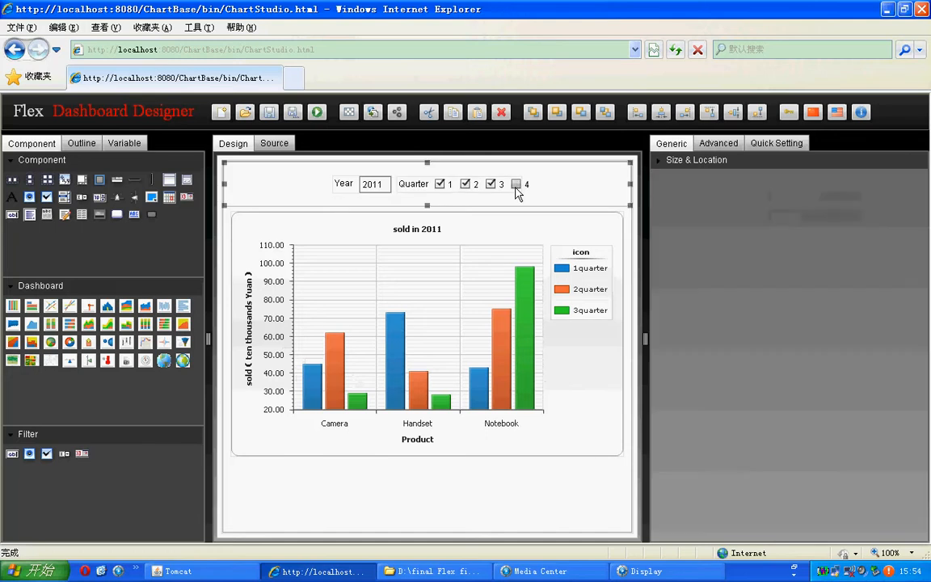
{"action": "left_click", "coordinate": [517, 188]}
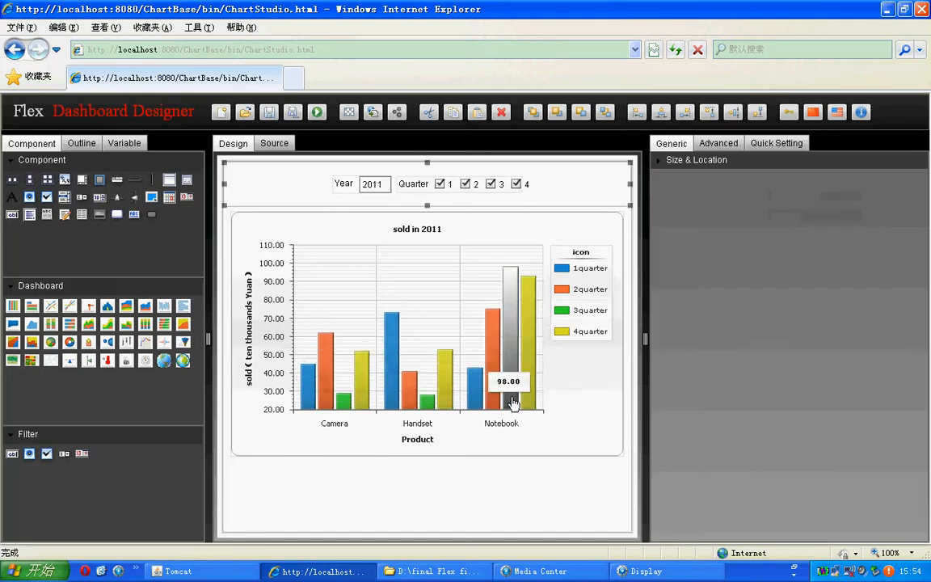
{"action": "mouse_move", "coordinate": [536, 408]}
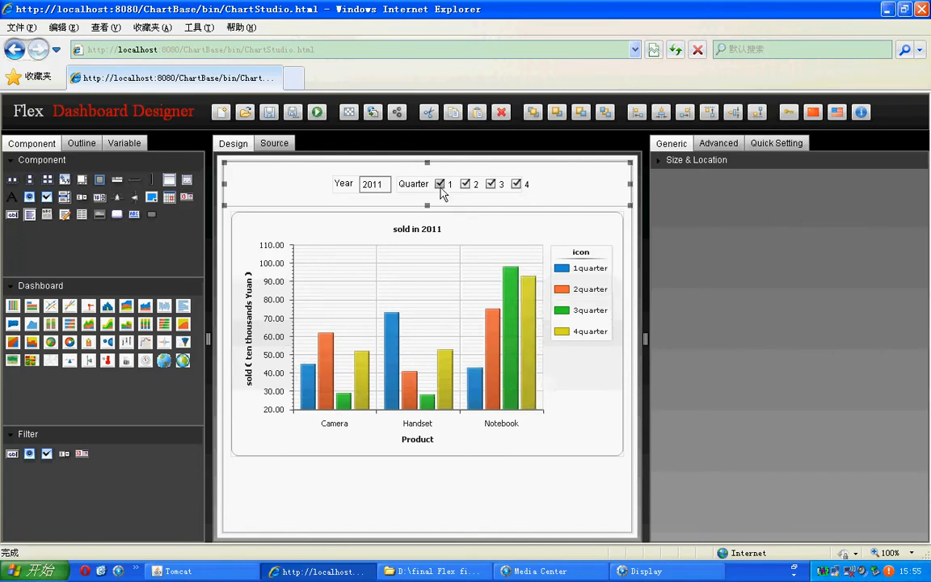
Step: Set the Quarter filter's default value to 1 and check the updated chart bars
{"action": "left_click", "coordinate": [416, 186]}
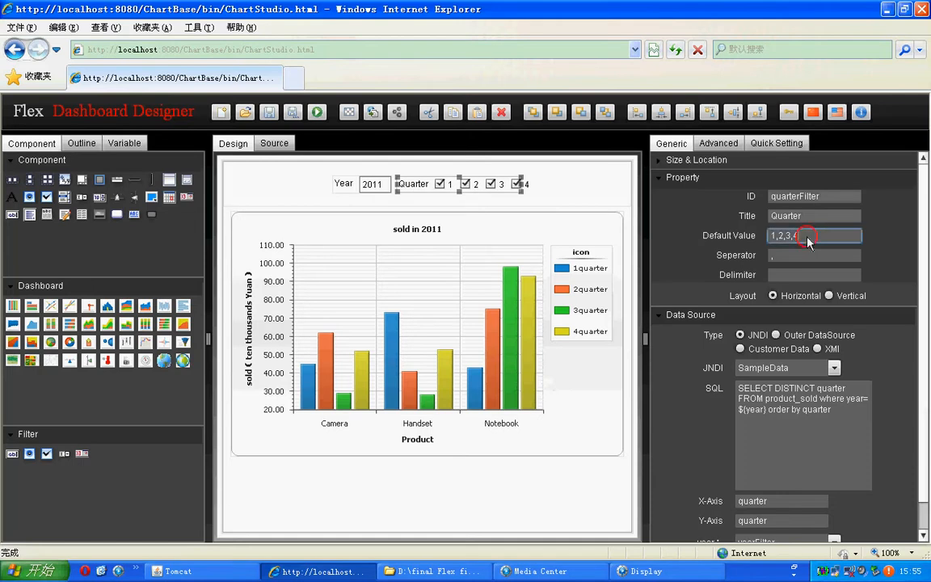
{"action": "type", "text": "1"}
{"action": "left_click", "coordinate": [603, 502]}
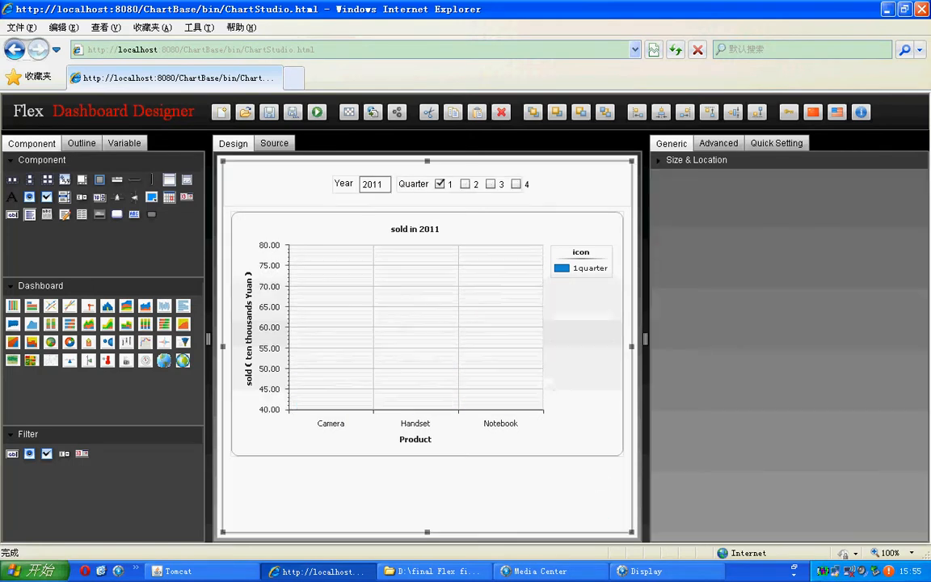
{"action": "mouse_move", "coordinate": [358, 373]}
{"action": "mouse_move", "coordinate": [436, 322]}
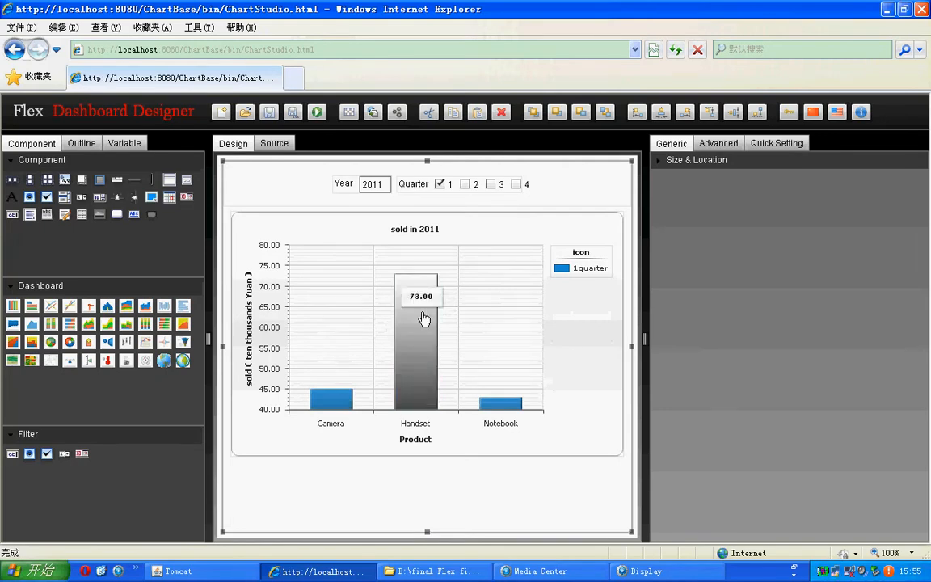
Step: Review the Year and Quarter filters' ID, default value, SQL query and year binding, and reapply the Quarter filter's data source
{"action": "left_click", "coordinate": [344, 183]}
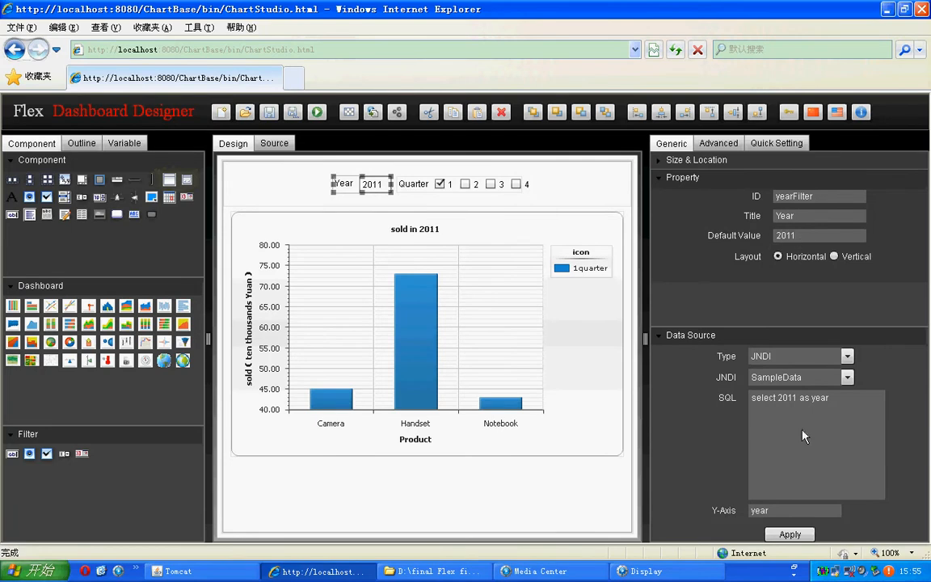
{"action": "left_click", "coordinate": [413, 183]}
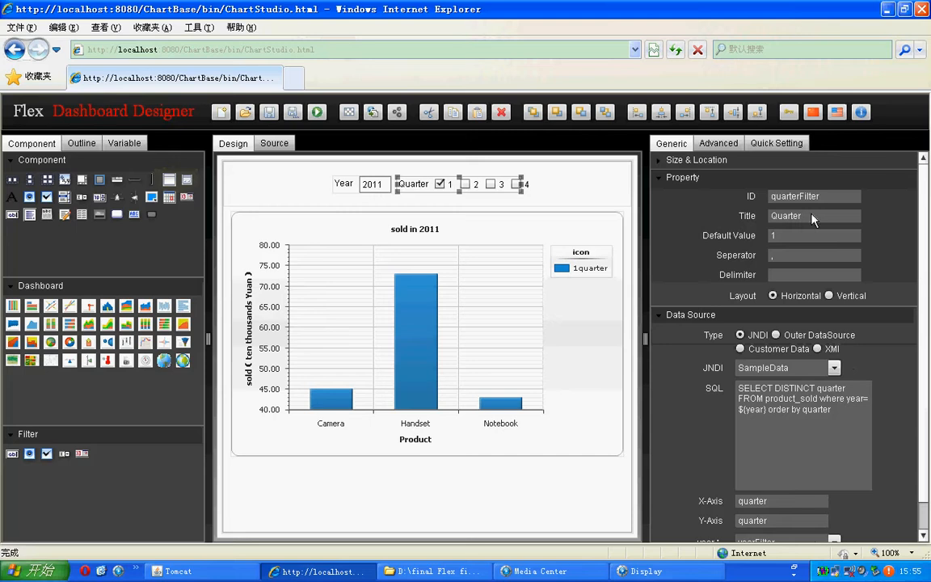
{"action": "left_click", "coordinate": [778, 197]}
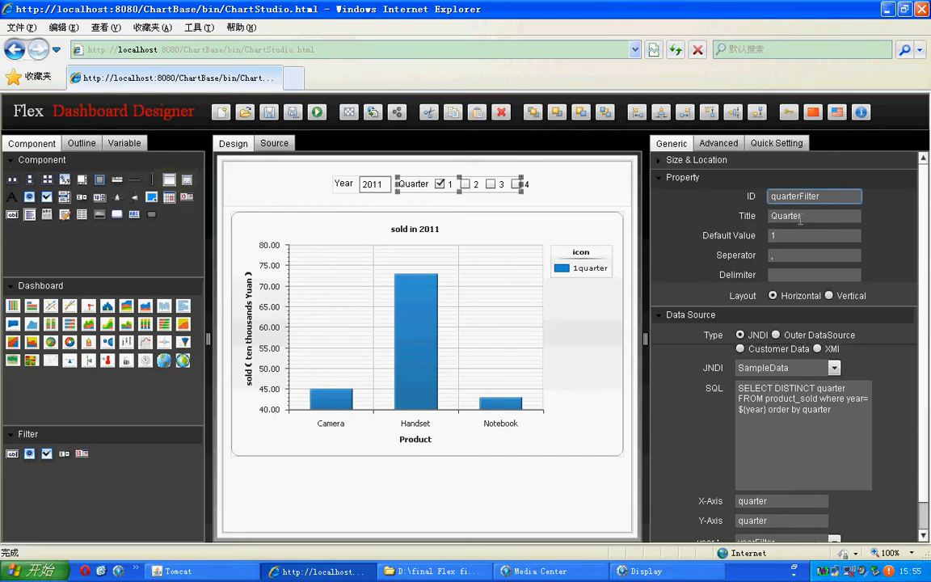
{"action": "left_click", "coordinate": [783, 235]}
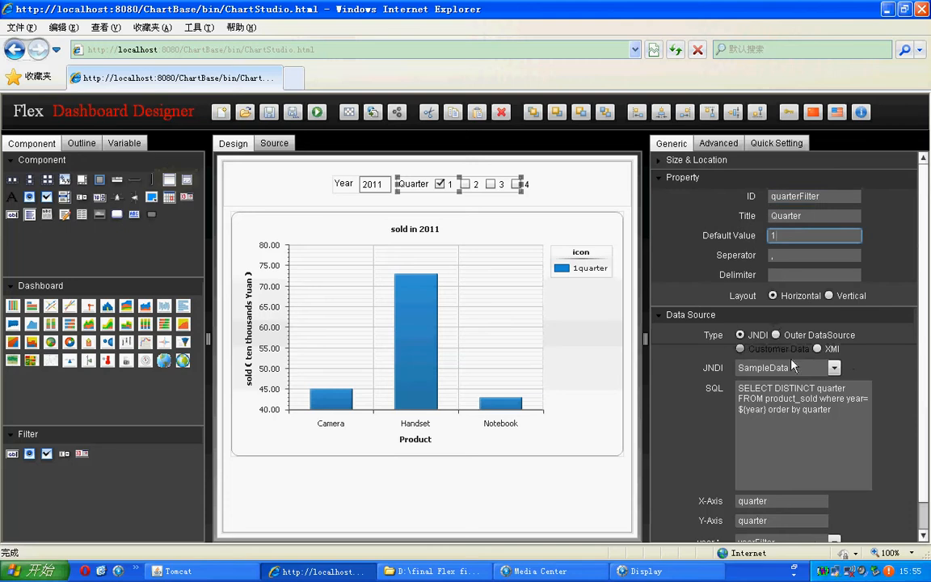
{"action": "left_click", "coordinate": [768, 394]}
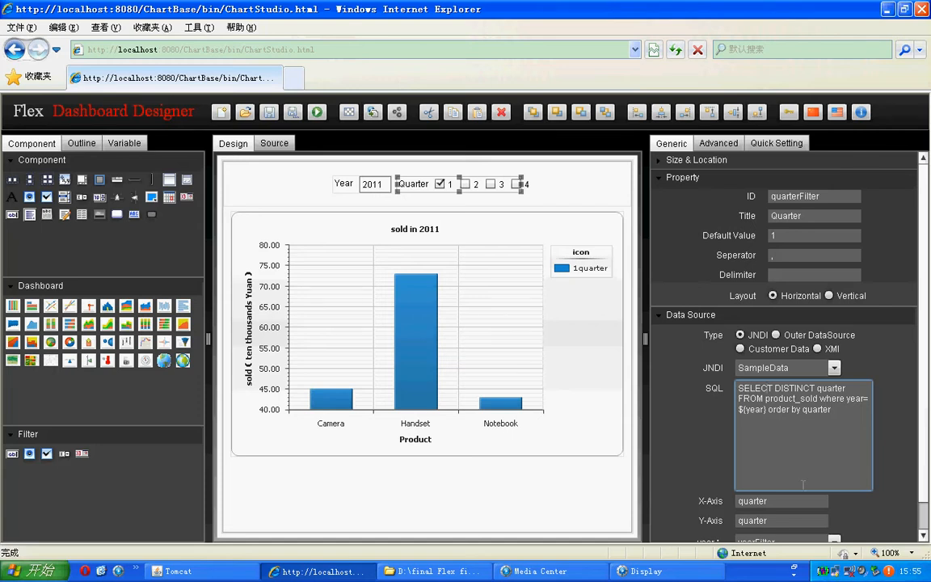
{"action": "scroll", "coordinate": [796, 488], "scroll_direction": "down", "scroll_amount": 1}
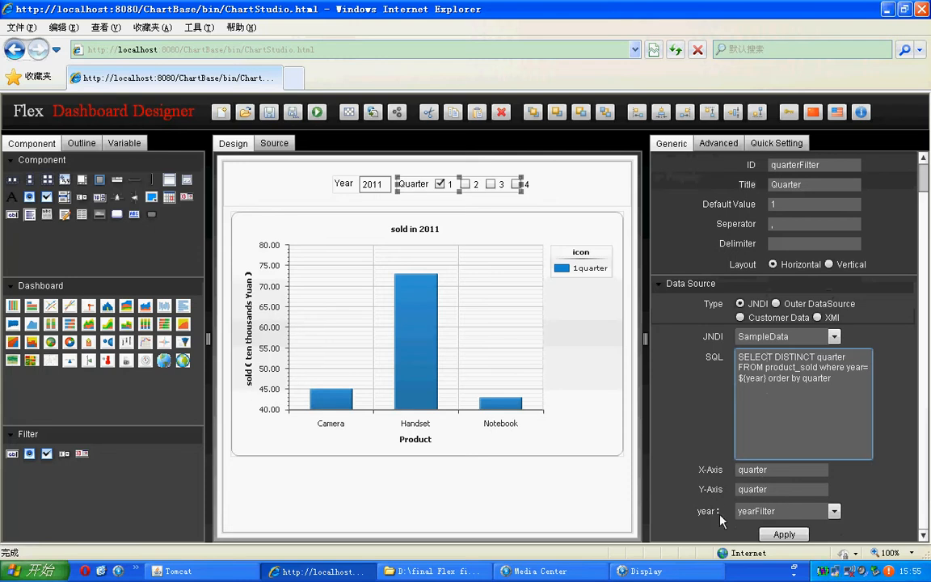
{"action": "left_click", "coordinate": [784, 533]}
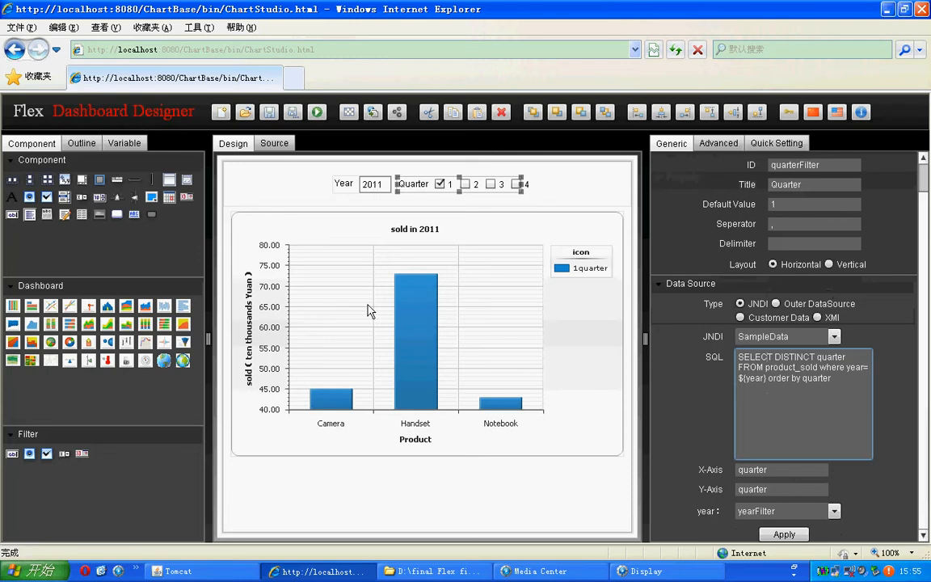
Step: Examine the year and quarter parameters in the SQL query of the sold in 2011 chart
{"action": "left_click", "coordinate": [535, 226]}
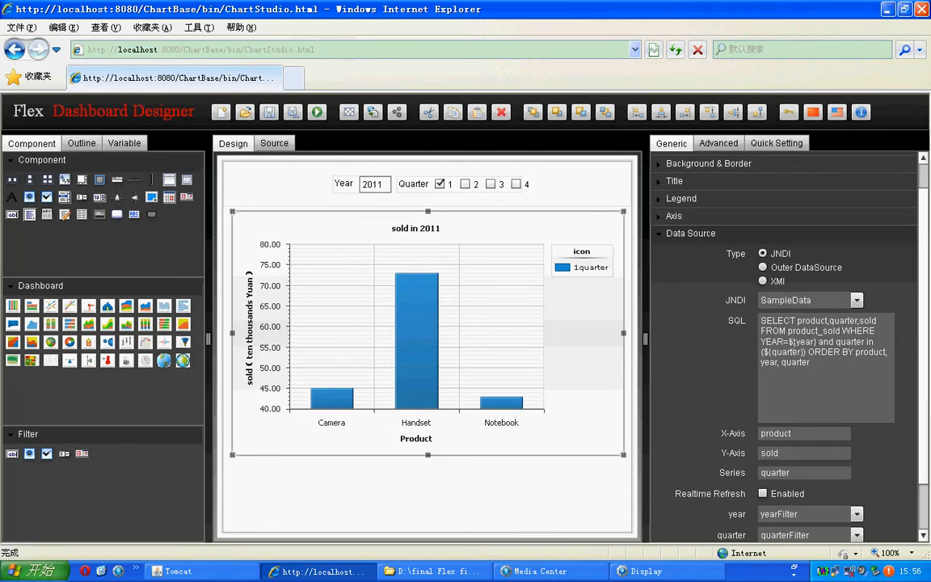
{"action": "left_click_drag", "start_coordinate": [789, 342], "coordinate": [818, 343]}
{"action": "left_click", "coordinate": [784, 363]}
{"action": "left_click_drag", "start_coordinate": [762, 352], "coordinate": [804, 352]}
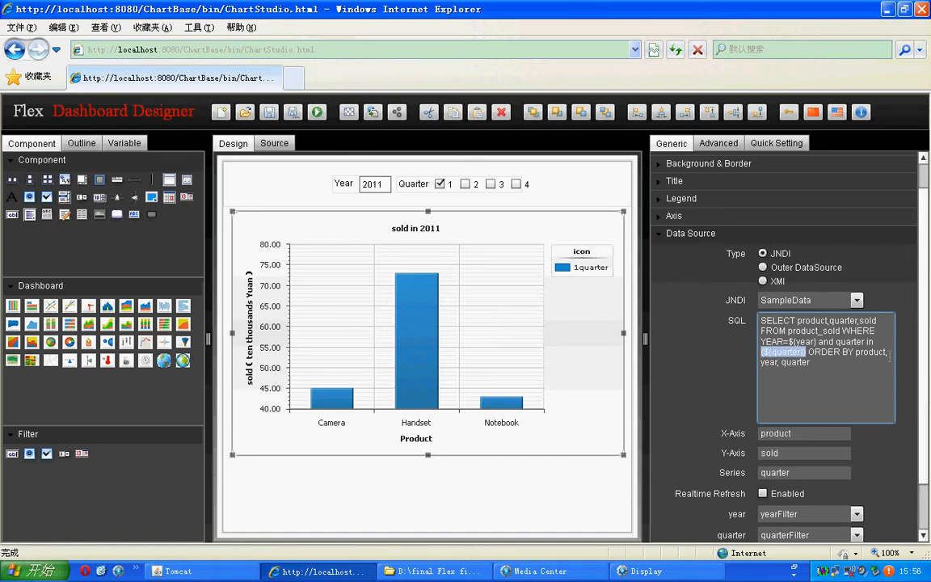
{"action": "left_click", "coordinate": [910, 430]}
Step: Review the chart's X-axis, Y-axis and series fields and its year and quarter filter bindings
{"action": "scroll", "coordinate": [910, 430], "scroll_direction": "down", "scroll_amount": 2}
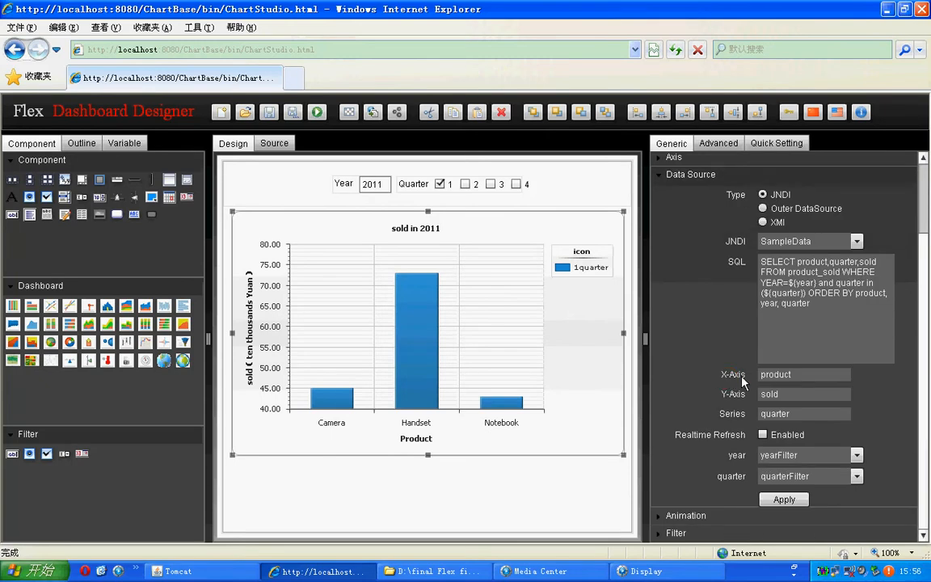
{"action": "left_click", "coordinate": [772, 375]}
{"action": "left_click", "coordinate": [729, 394]}
{"action": "left_click", "coordinate": [773, 394]}
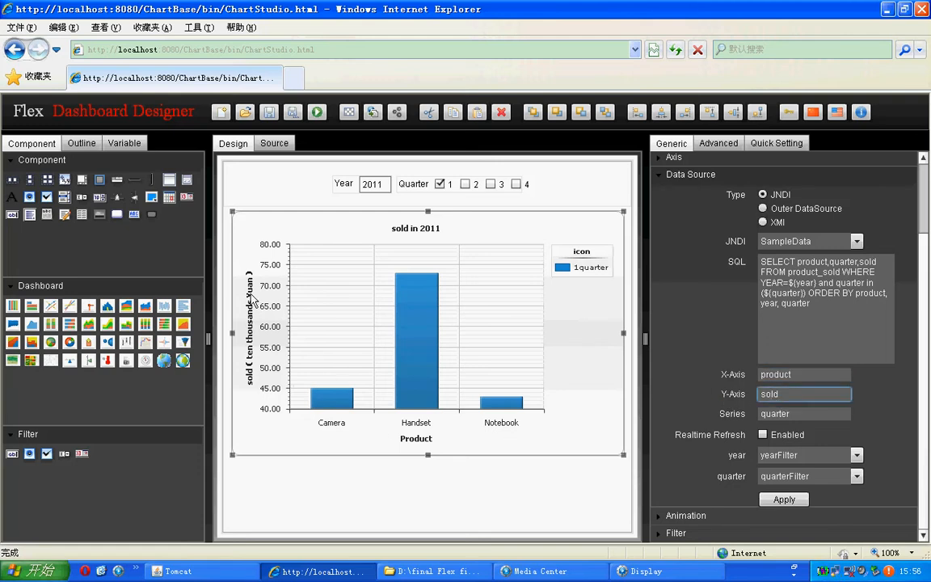
{"action": "left_click", "coordinate": [730, 417]}
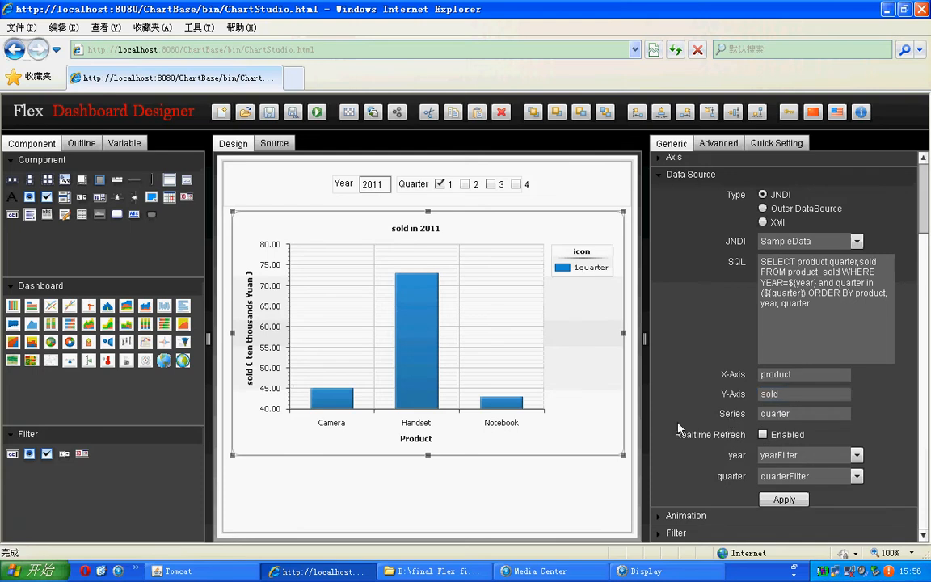
Step: Add quarters 2 and 3 to the Quarter filter's selection to test how the chart responds
{"action": "mouse_move", "coordinate": [427, 366]}
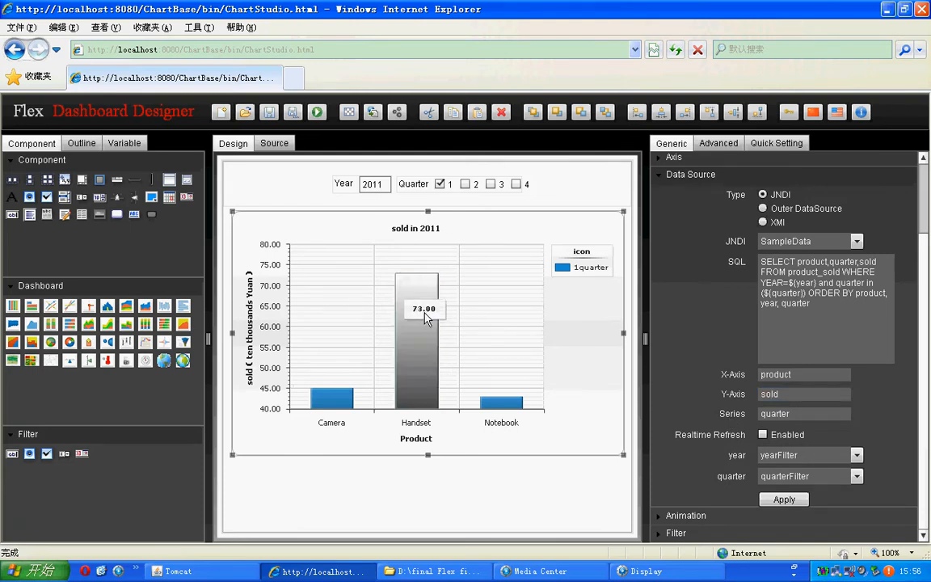
{"action": "left_click", "coordinate": [465, 184]}
{"action": "mouse_move", "coordinate": [427, 397]}
{"action": "left_click", "coordinate": [490, 185]}
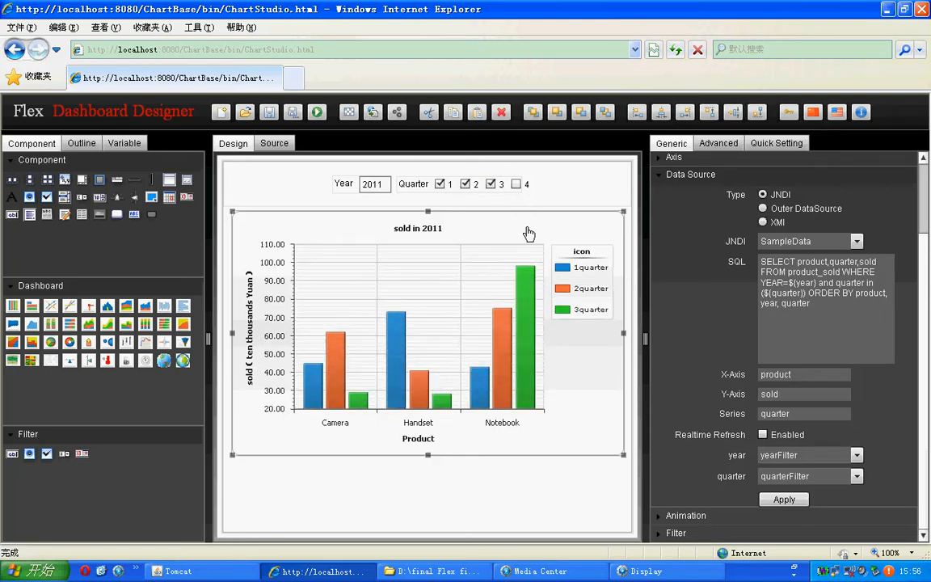
{"action": "left_click", "coordinate": [506, 183]}
{"action": "left_click", "coordinate": [490, 185]}
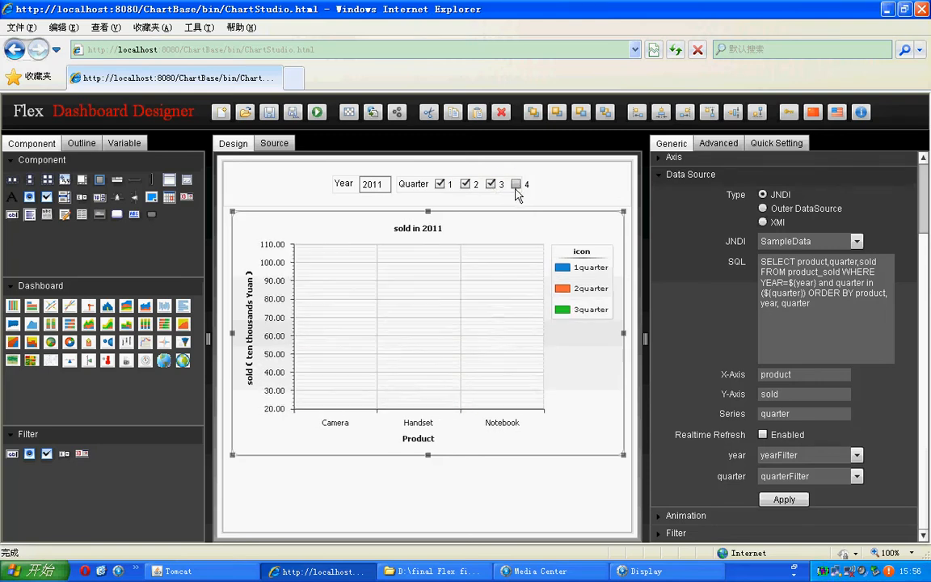
Step: Add quarter 4 to the Quarter filter's selection and examine the chart's quarter 4 bars
{"action": "left_click", "coordinate": [517, 184]}
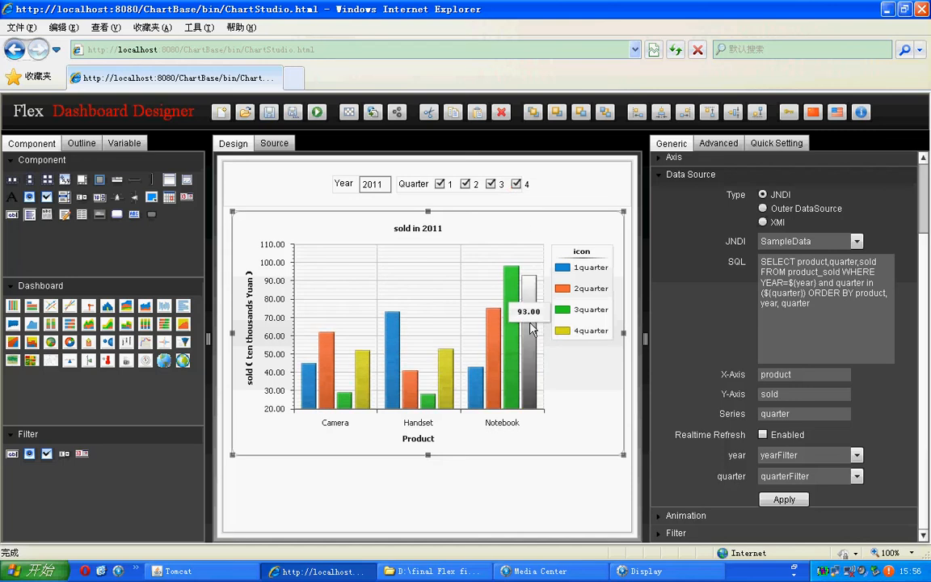
{"action": "mouse_move", "coordinate": [443, 388]}
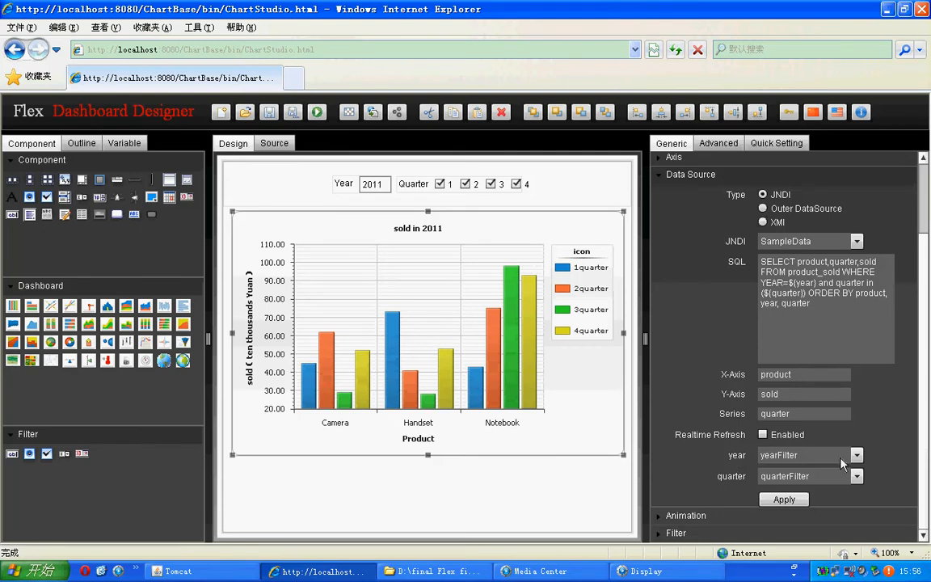
Step: Choose yearFilter for the chart's year parameter and quarterFilter for its quarter parameter
{"action": "left_click", "coordinate": [780, 455]}
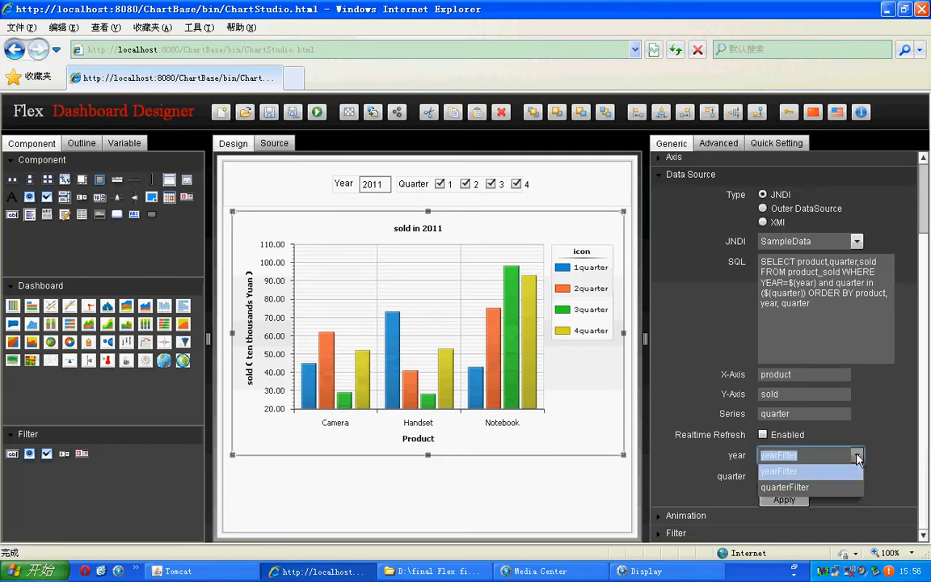
{"action": "left_click", "coordinate": [788, 472]}
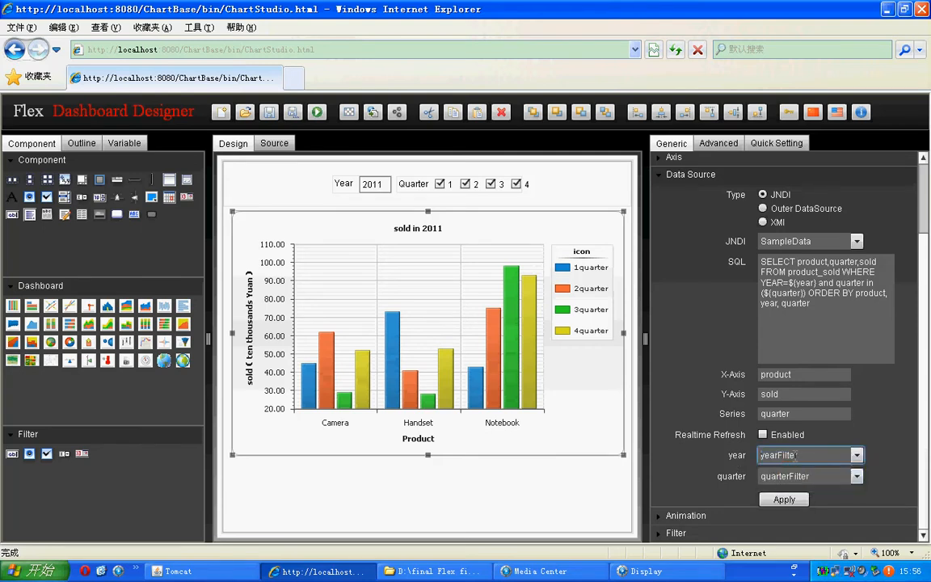
{"action": "left_click", "coordinate": [857, 476]}
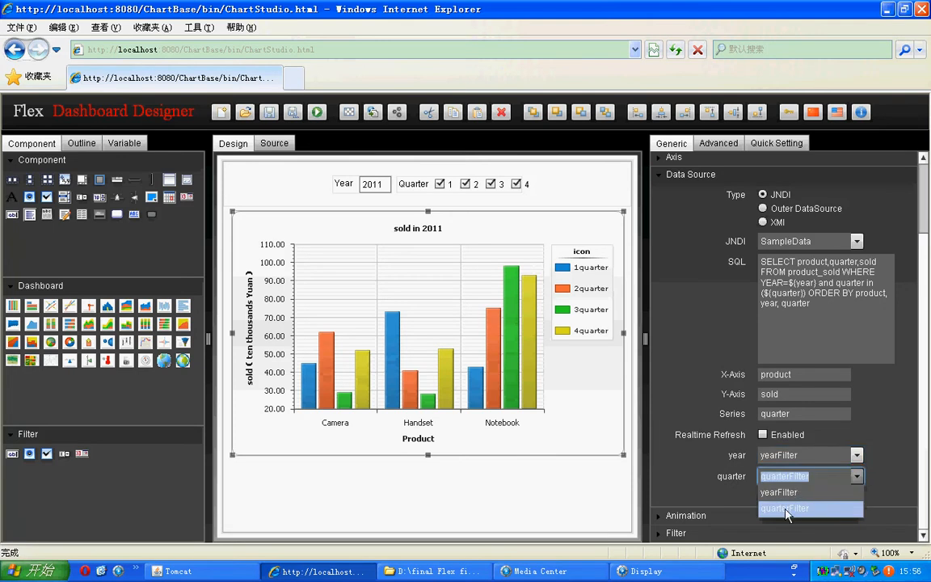
{"action": "left_click", "coordinate": [787, 507]}
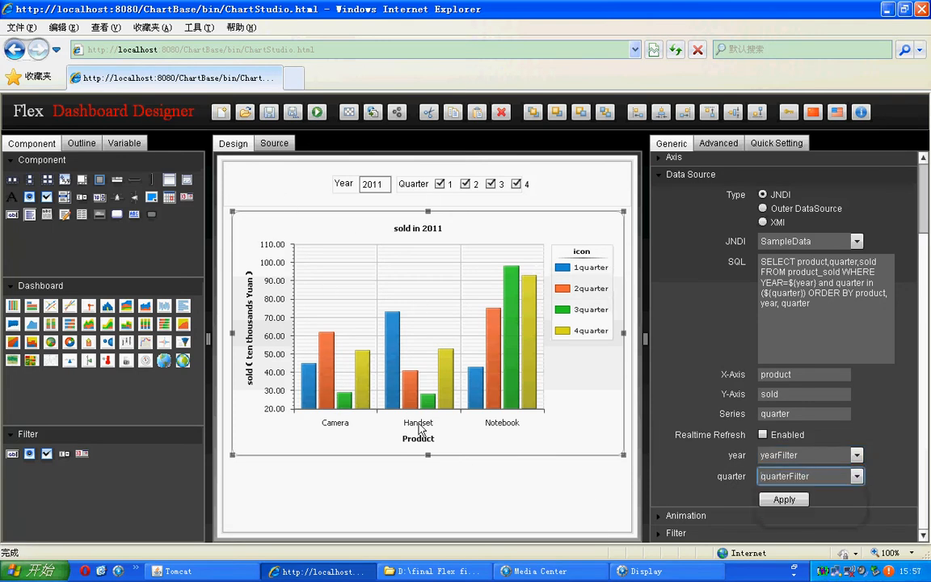
Step: Test the chart in the design by clearing quarters 2, 3 and 4 in the Quarter filter and selecting them again
{"action": "left_click", "coordinate": [466, 183]}
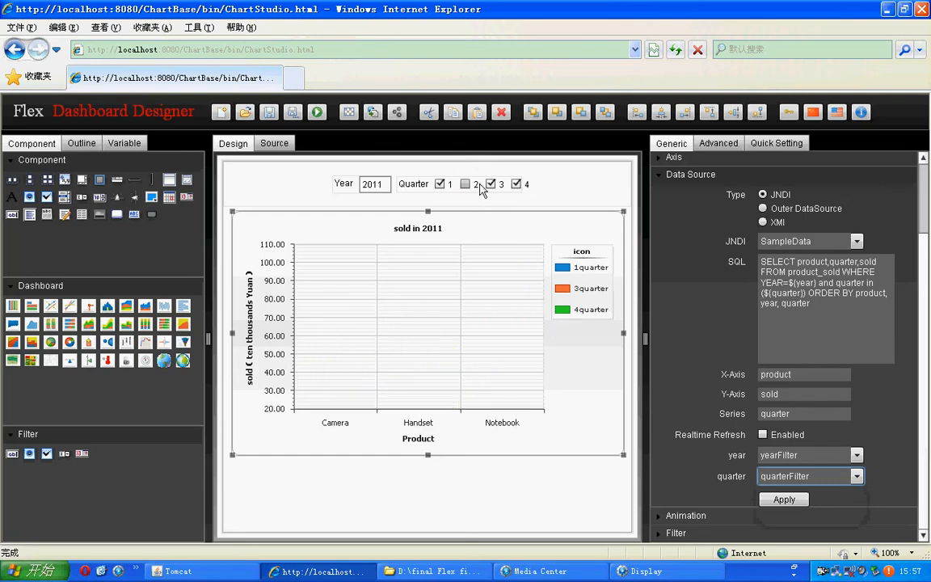
{"action": "left_click", "coordinate": [491, 184]}
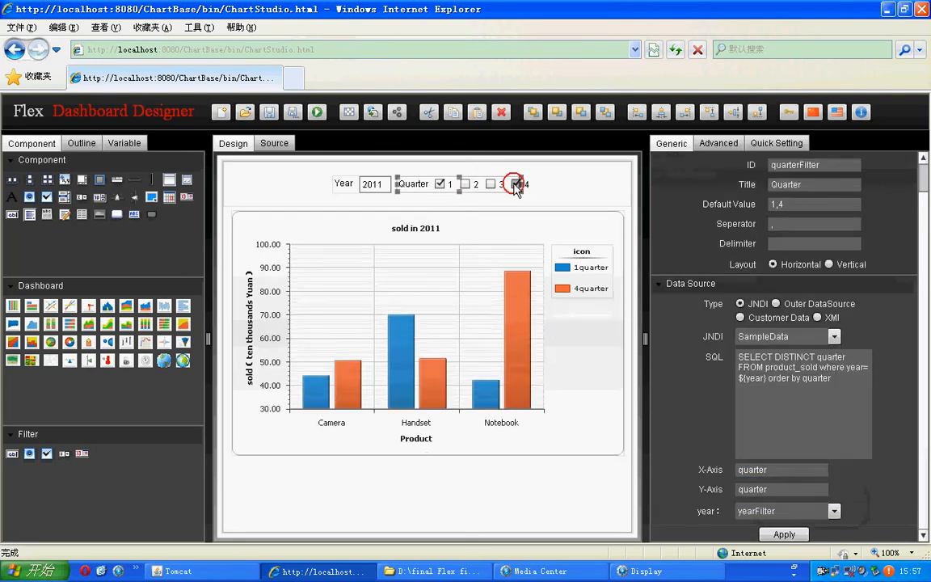
{"action": "left_click", "coordinate": [517, 185]}
{"action": "left_click", "coordinate": [466, 185]}
{"action": "left_click", "coordinate": [492, 185]}
{"action": "left_click", "coordinate": [517, 184]}
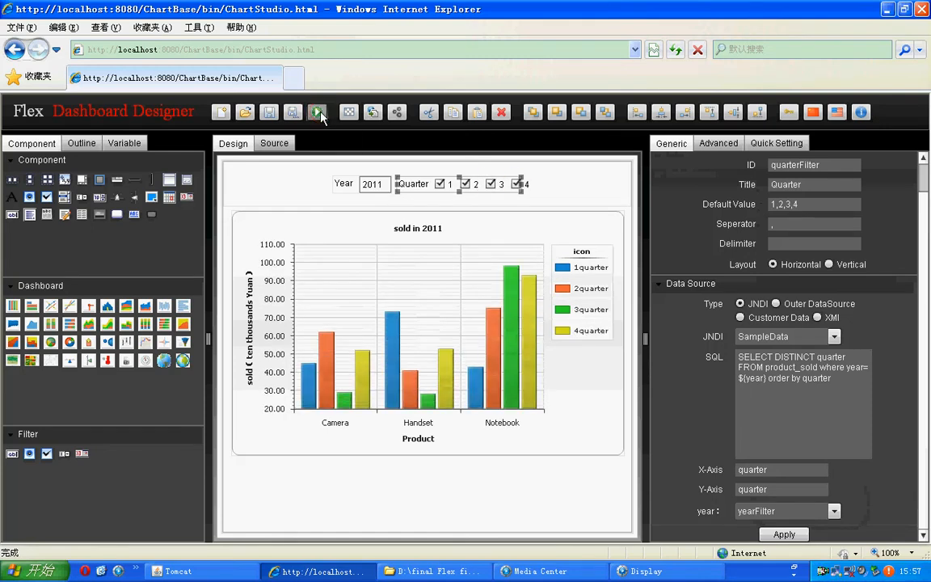
Step: Run the dashboard in a preview and examine its Year filter field
{"action": "left_click", "coordinate": [318, 113]}
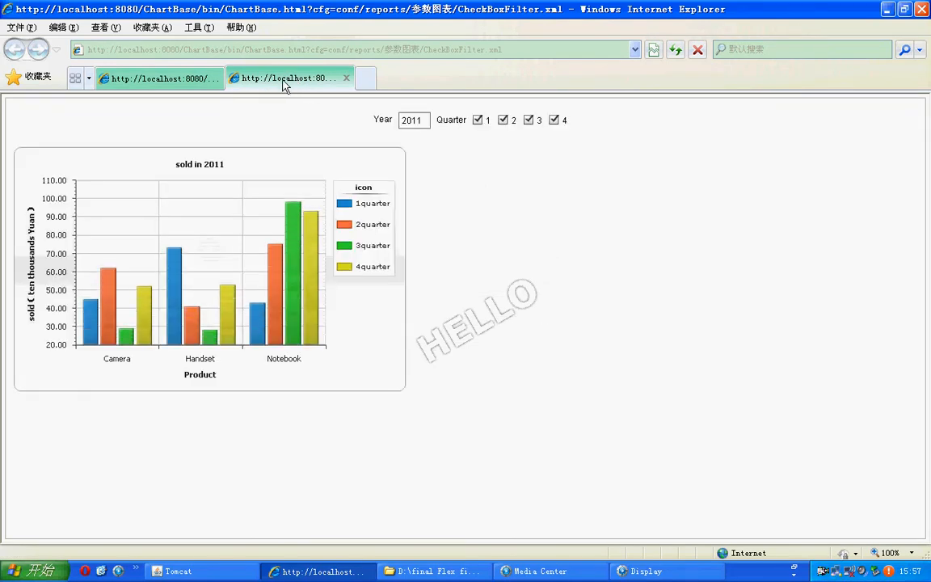
{"action": "left_click", "coordinate": [384, 120]}
{"action": "left_click", "coordinate": [401, 120]}
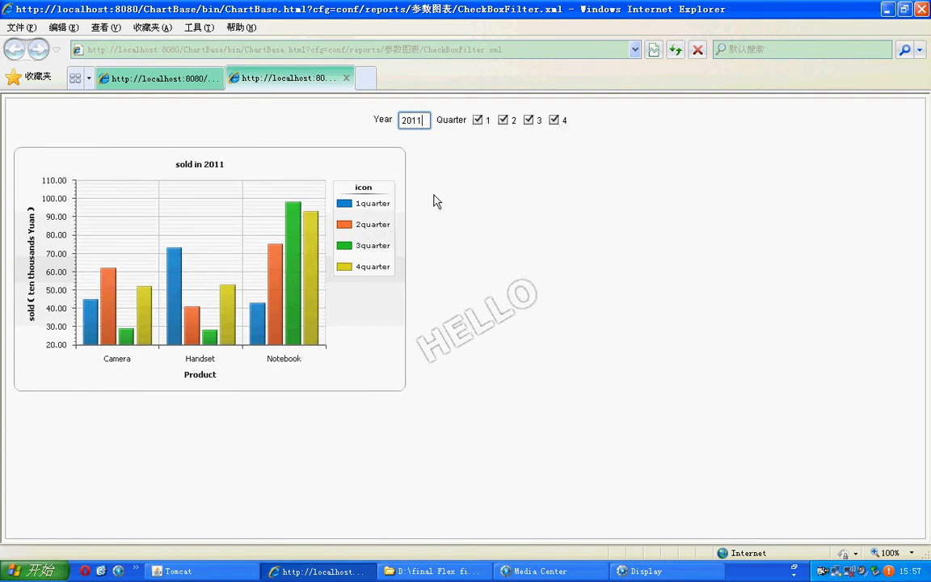
Step: Test the previewed dashboard's Quarter filter by clearing quarters 1, 2 and 3 and selecting them again
{"action": "left_click", "coordinate": [478, 121]}
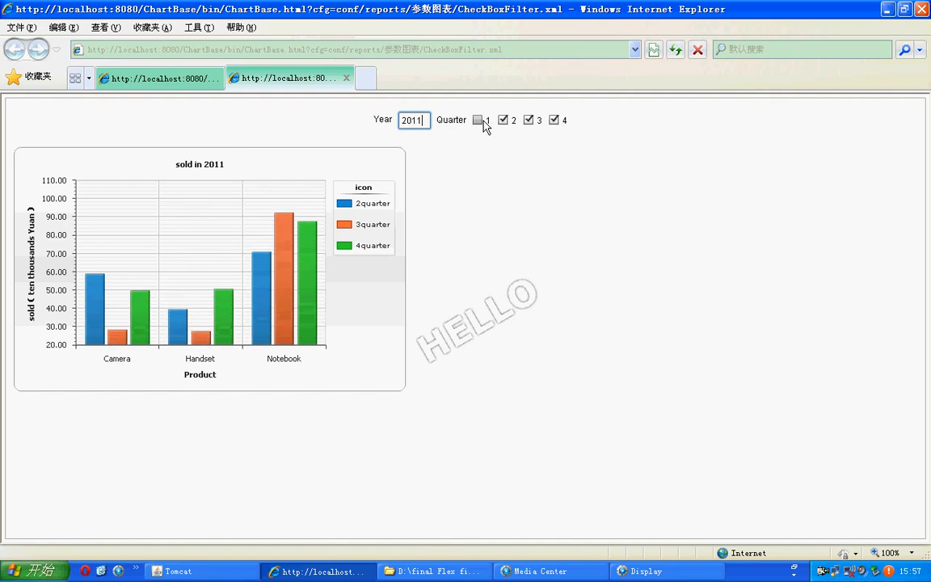
{"action": "left_click", "coordinate": [503, 119]}
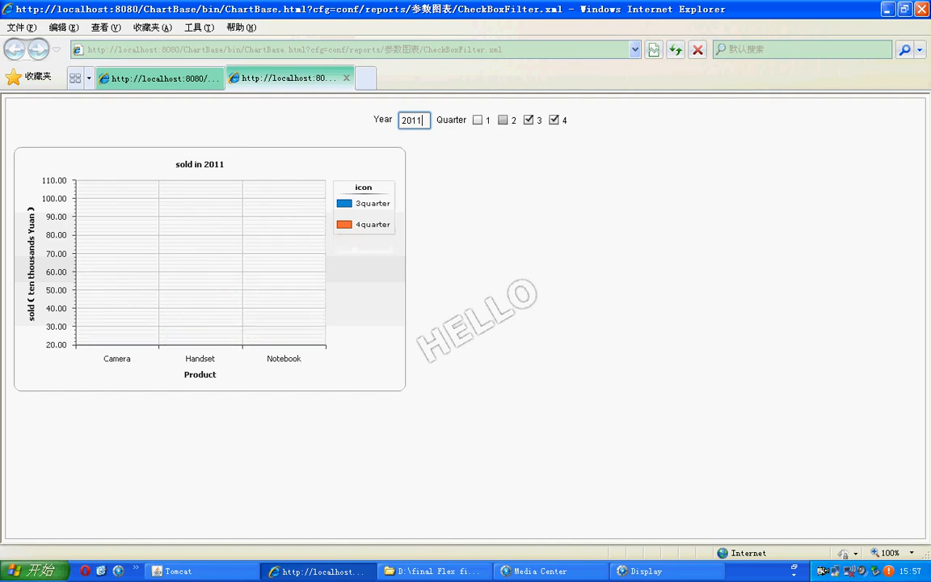
{"action": "left_click", "coordinate": [529, 120]}
{"action": "left_click", "coordinate": [529, 120]}
{"action": "left_click", "coordinate": [503, 121]}
{"action": "left_click", "coordinate": [477, 119]}
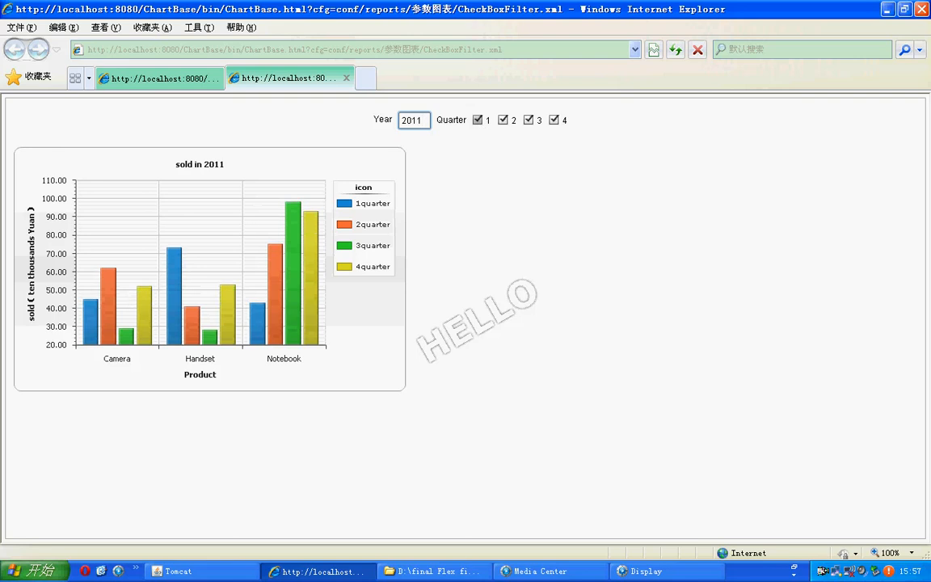